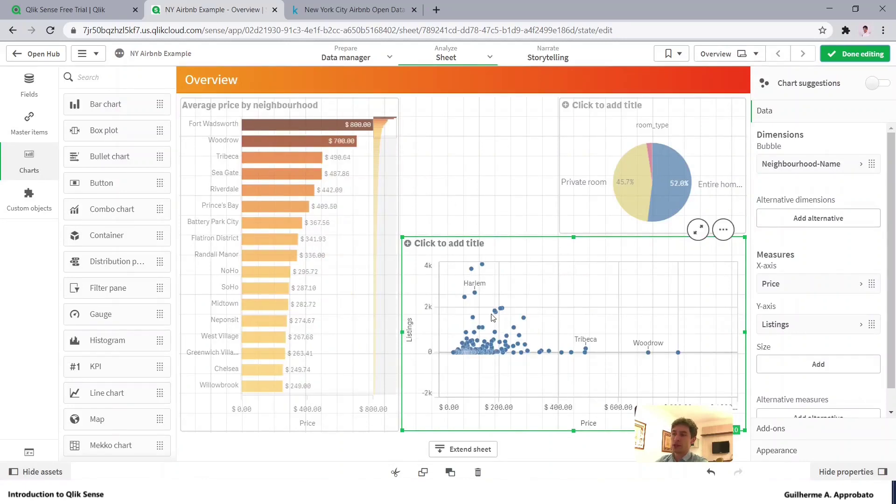
Fit the scatter plot between the bar and pie charts at 10 x 7 grid cells, and add a map to the empty area below.
{"action": "left_click_drag", "start_coordinate": [486, 248], "coordinate": [392, 164]}
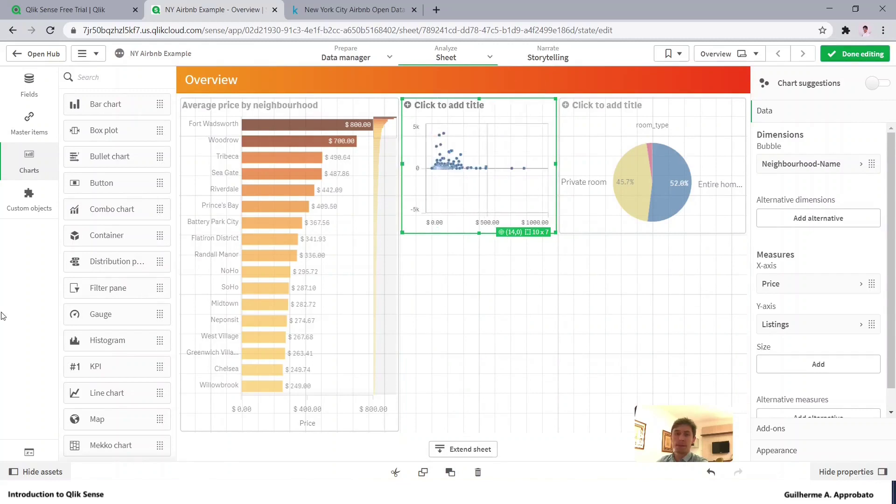
{"action": "left_click", "coordinate": [459, 329]}
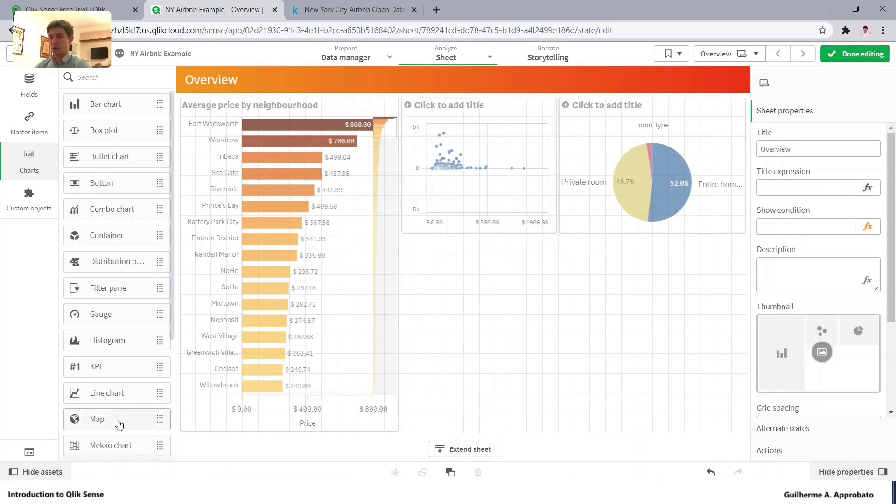
{"action": "left_click_drag", "start_coordinate": [93, 426], "coordinate": [541, 336]}
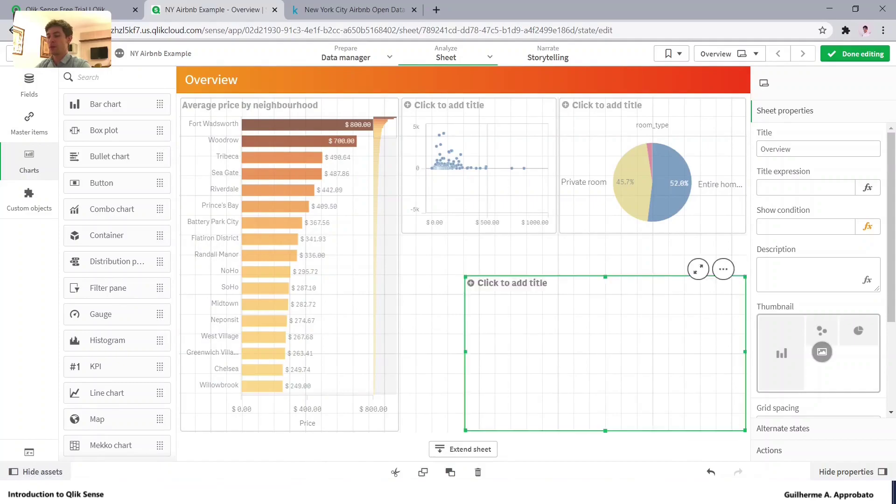
Check the latitude and longitude columns in the AB_NYC_2019 Excel workbook, and enlarge the Qlik Sense map to 20 x 9 grid cells.
{"action": "key", "text": "alt+Tab"}
{"action": "left_click", "coordinate": [449, 259]}
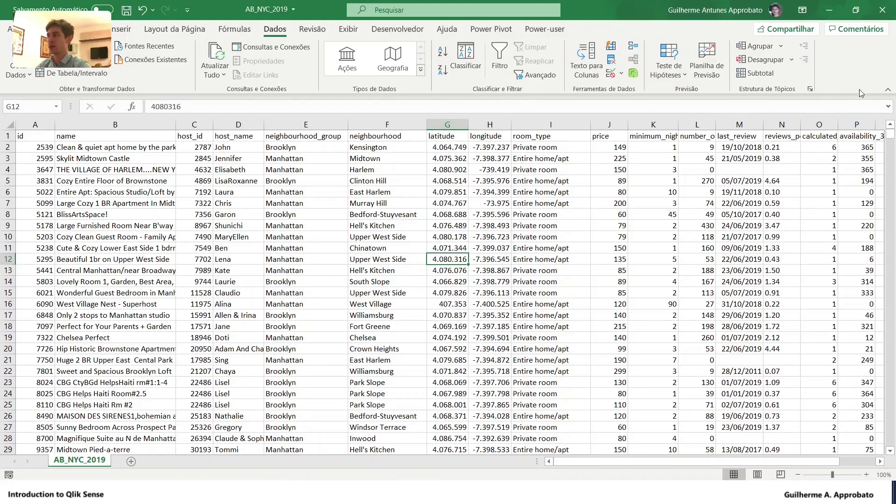
{"action": "left_click", "coordinate": [889, 92]}
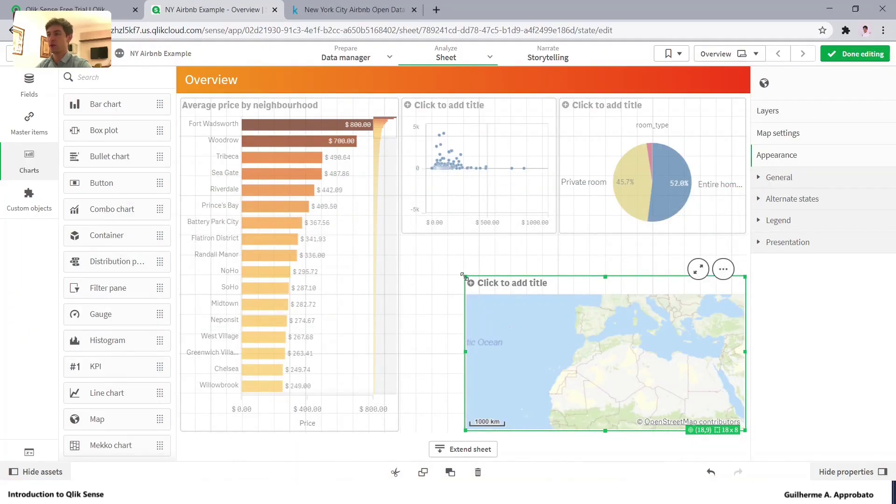
{"action": "left_click_drag", "start_coordinate": [464, 276], "coordinate": [433, 252]}
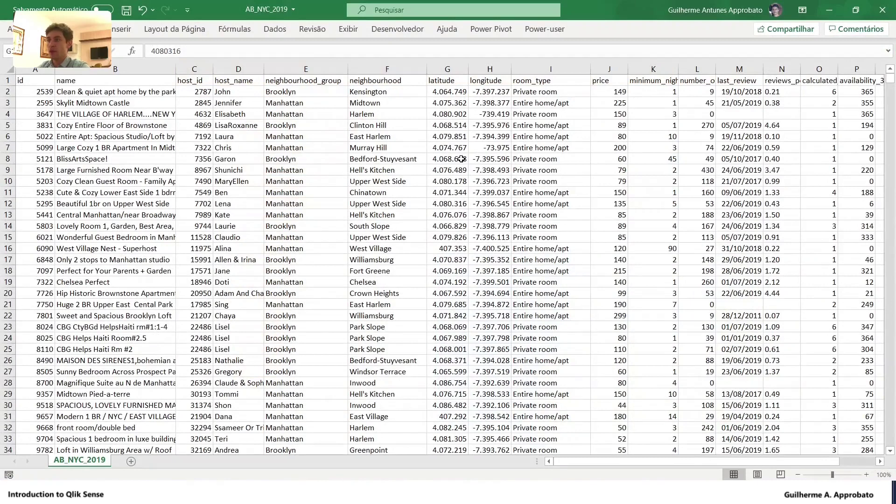
Switch to Excel, examine the coordinate and listing name columns of AB_NYC_2019, and return to the Qlik Sense sheet.
{"action": "left_click", "coordinate": [461, 159]}
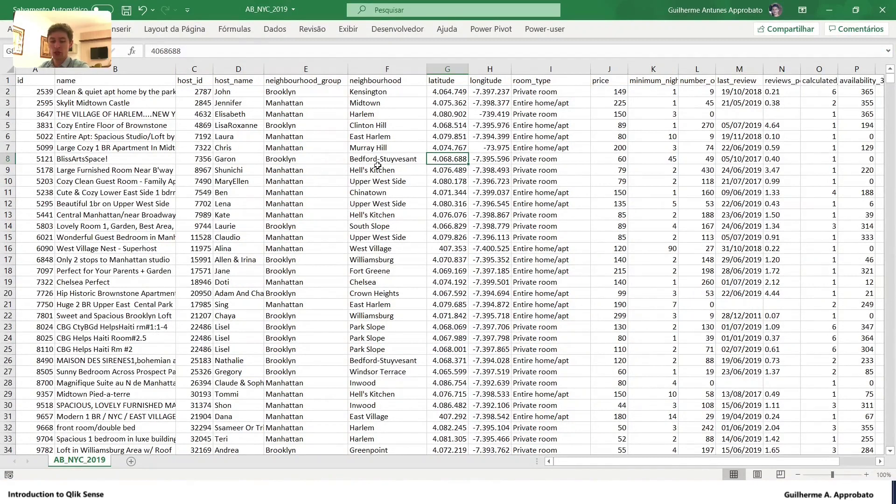
{"action": "left_click", "coordinate": [145, 168]}
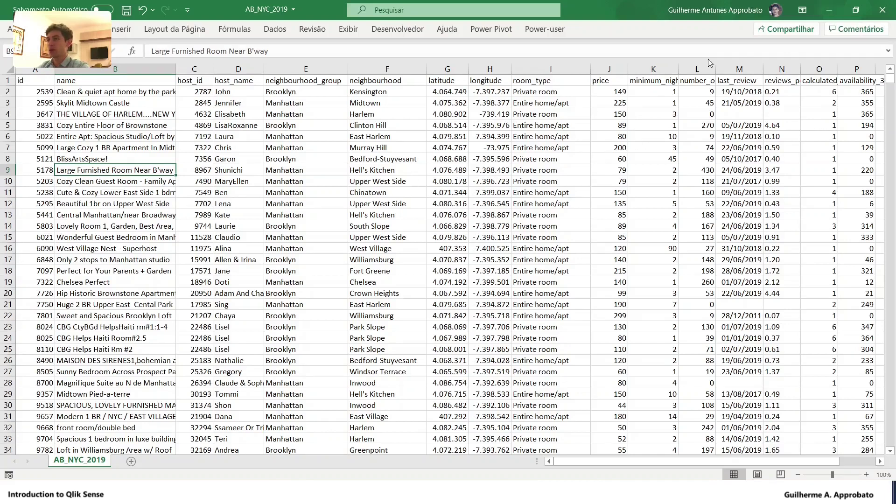
{"action": "left_click", "coordinate": [830, 9]}
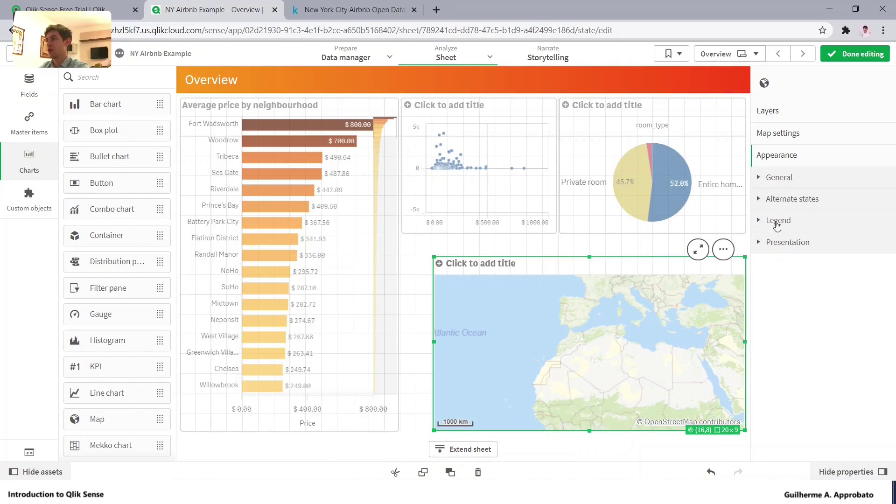
Enlarge the map to 22 x 10 grid cells so it fills the area beneath the scatter plot and pie chart.
{"action": "left_click", "coordinate": [775, 246]}
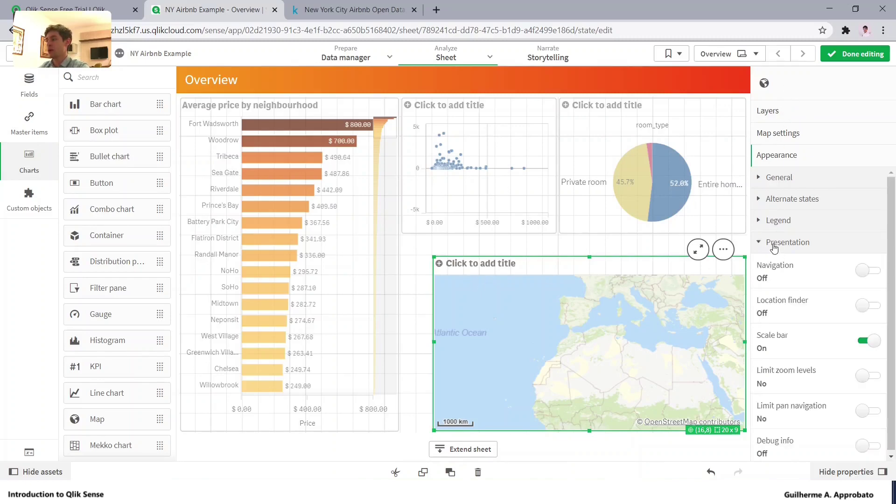
{"action": "left_click_drag", "start_coordinate": [434, 257], "coordinate": [402, 238]}
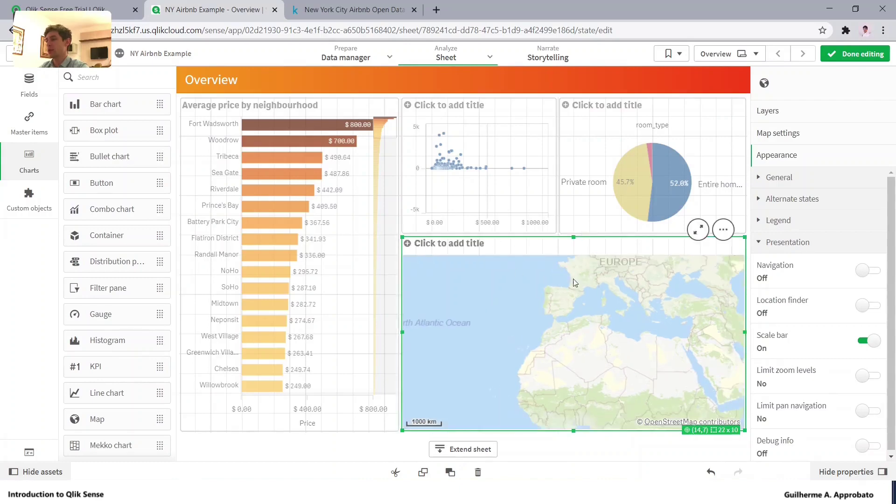
Switch the map's scale bar off and back on, and review its legend settings.
{"action": "left_click", "coordinate": [870, 340]}
{"action": "left_click", "coordinate": [870, 341]}
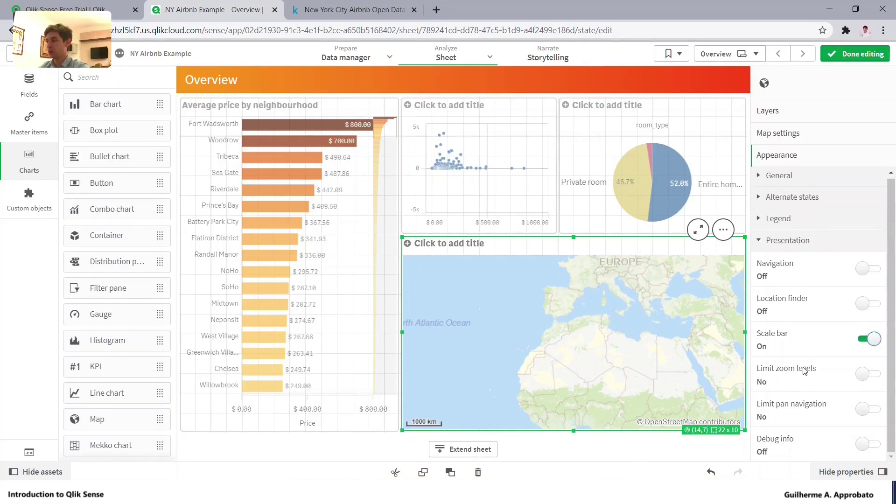
{"action": "left_click", "coordinate": [768, 241]}
{"action": "left_click", "coordinate": [773, 220]}
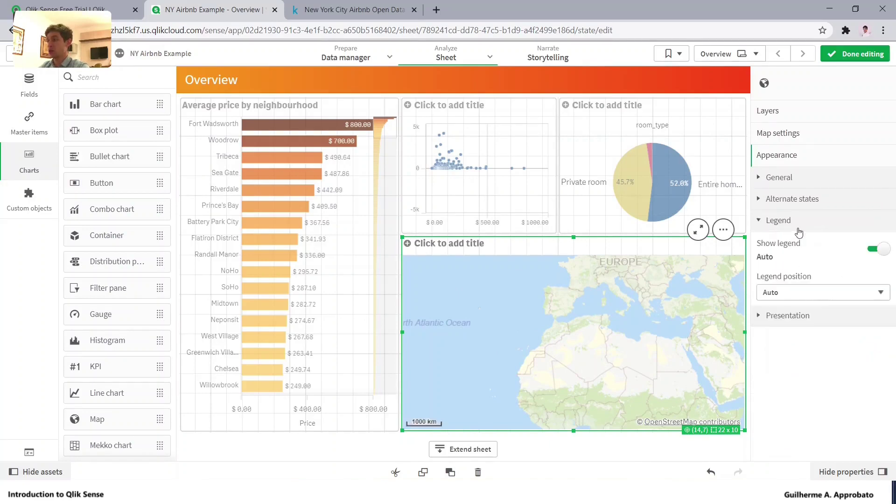
{"action": "left_click", "coordinate": [768, 221]}
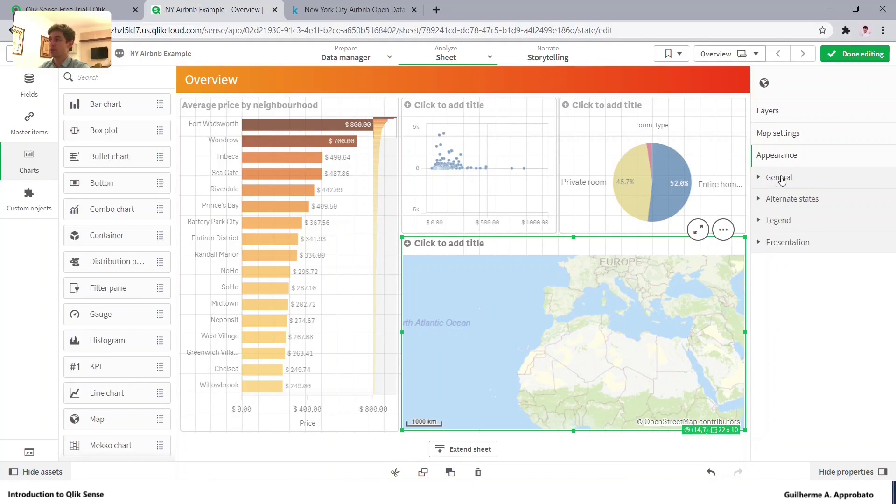
Set the map chart's title to "Map", with a capital M.
{"action": "left_click", "coordinate": [472, 245]}
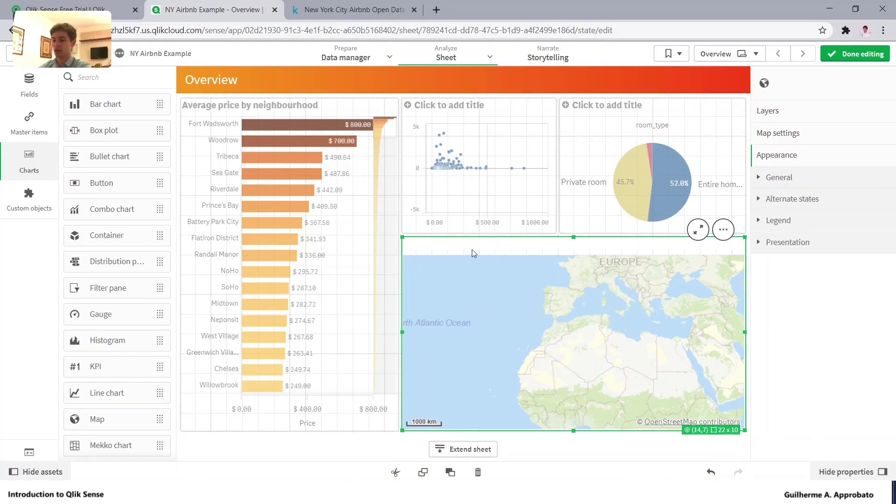
{"action": "type", "text": "map"}
{"action": "key", "text": "Return"}
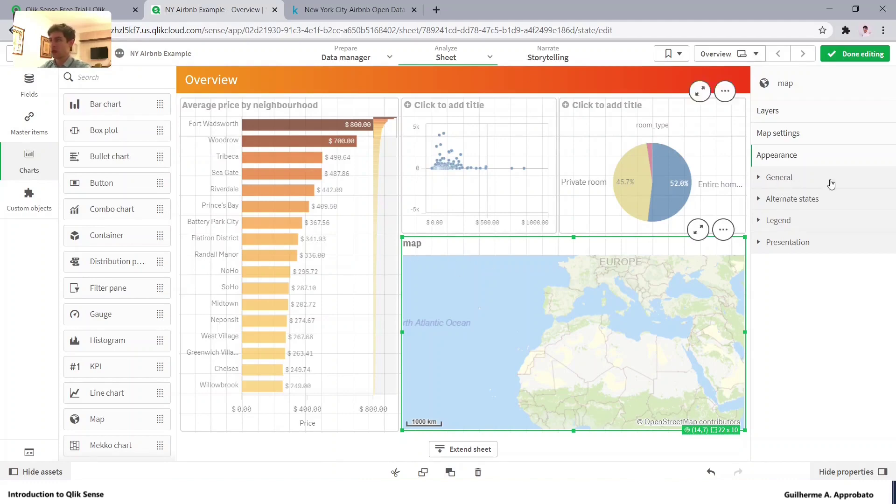
{"action": "left_click", "coordinate": [774, 178]}
{"action": "double_click", "coordinate": [767, 252]}
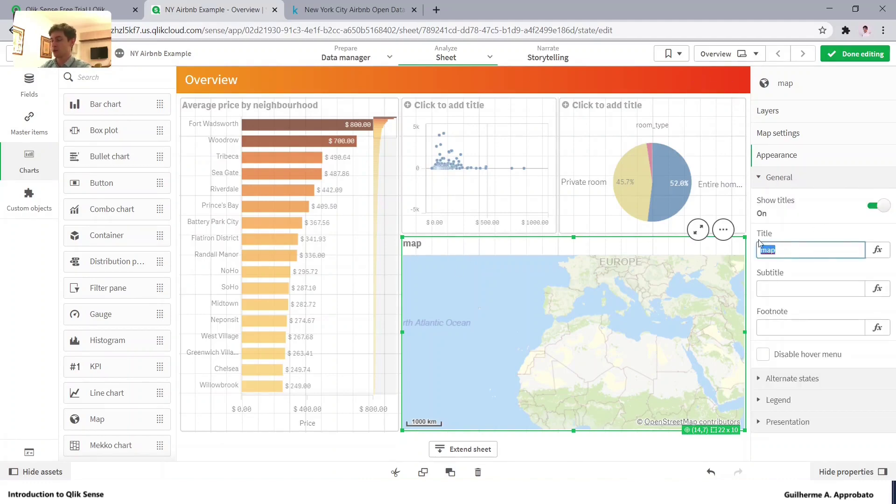
{"action": "type", "text": "Map"}
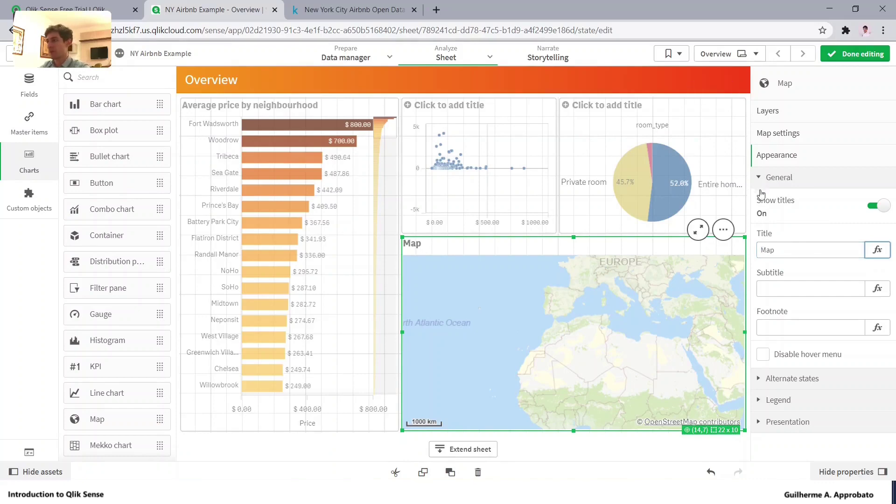
{"action": "left_click", "coordinate": [787, 179]}
Try the Pale base map in the map's settings.
{"action": "left_click", "coordinate": [795, 135]}
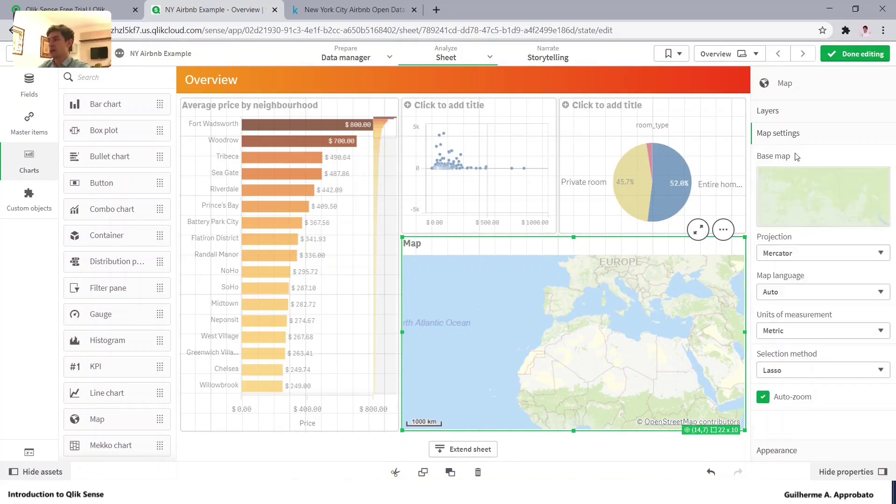
{"action": "left_click", "coordinate": [802, 198]}
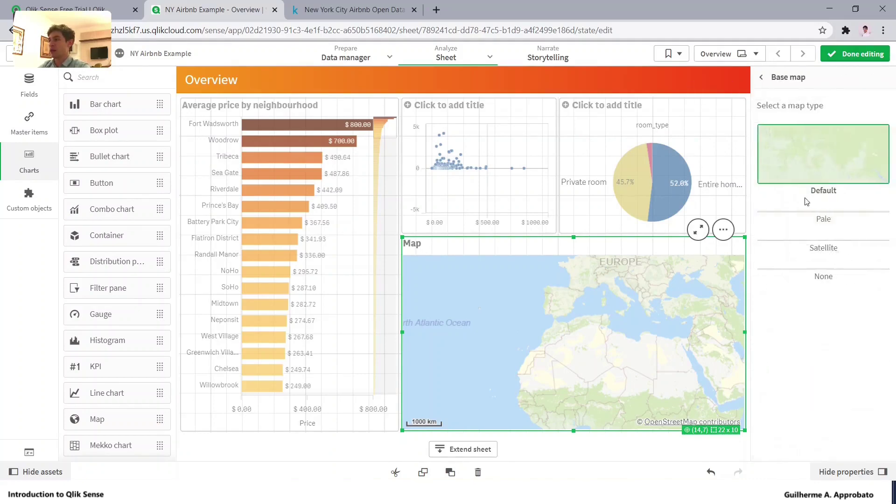
{"action": "left_click", "coordinate": [817, 235]}
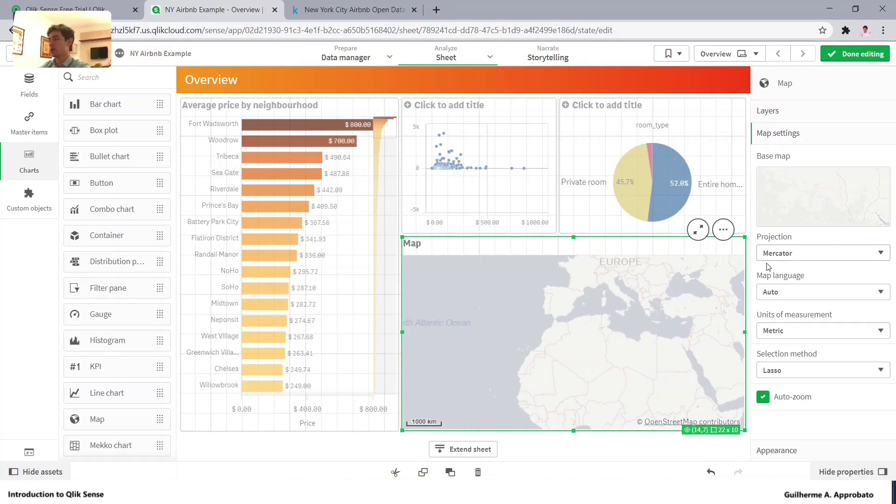
Set the map's base map to Satellite and check the selected map type.
{"action": "left_click", "coordinate": [824, 196]}
{"action": "left_click", "coordinate": [797, 318]}
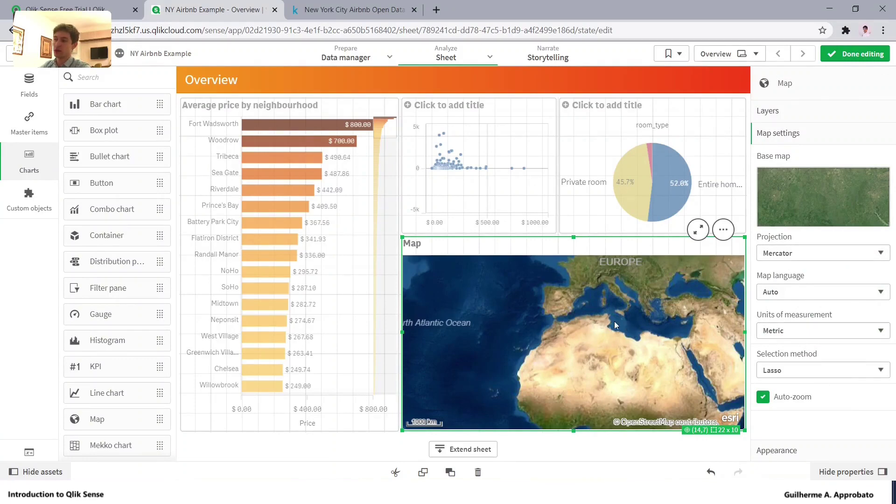
{"action": "left_click", "coordinate": [816, 205]}
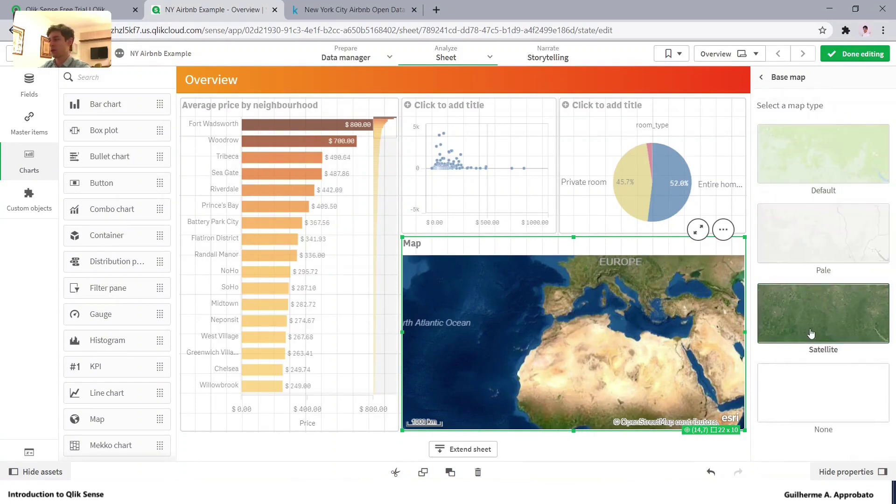
{"action": "left_click", "coordinate": [762, 77]}
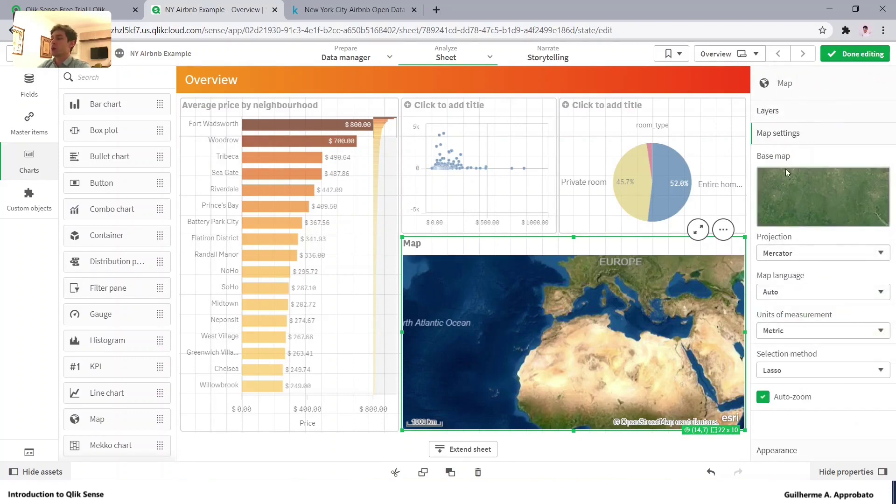
Review the available layer types and add a point layer to the map.
{"action": "left_click", "coordinate": [783, 113]}
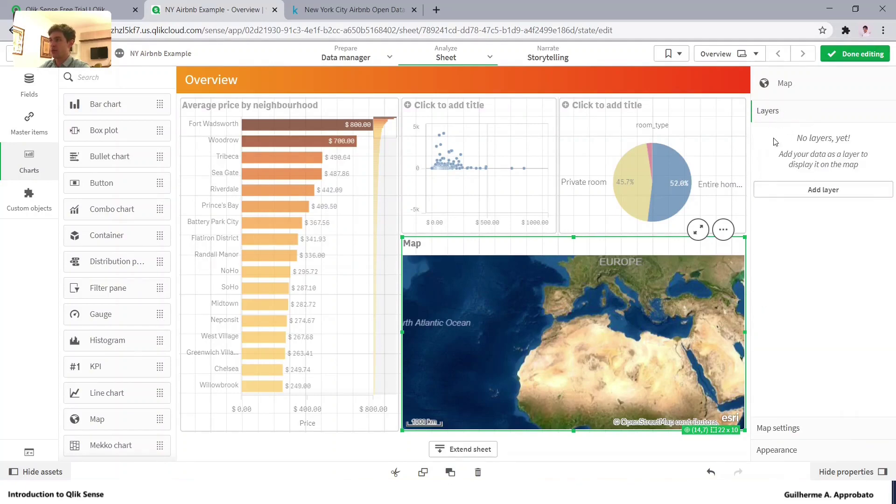
{"action": "left_click", "coordinate": [820, 197]}
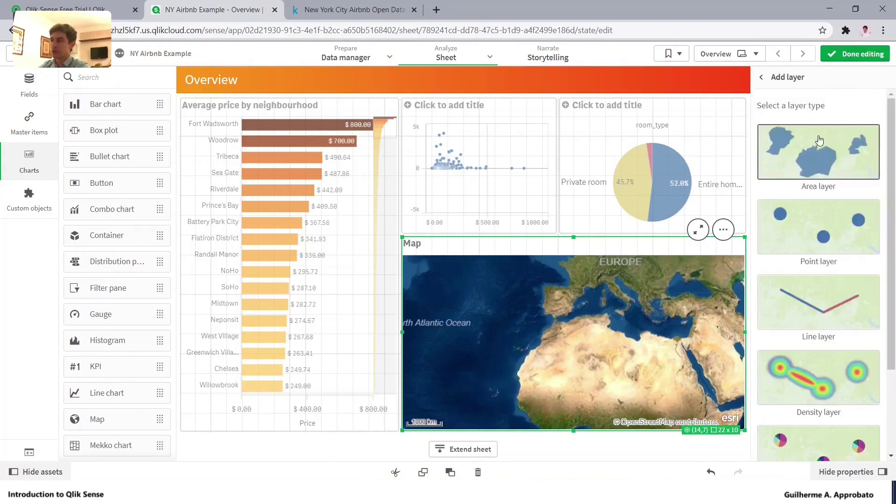
{"action": "scroll", "coordinate": [825, 323], "scroll_direction": "down", "scroll_amount": 3}
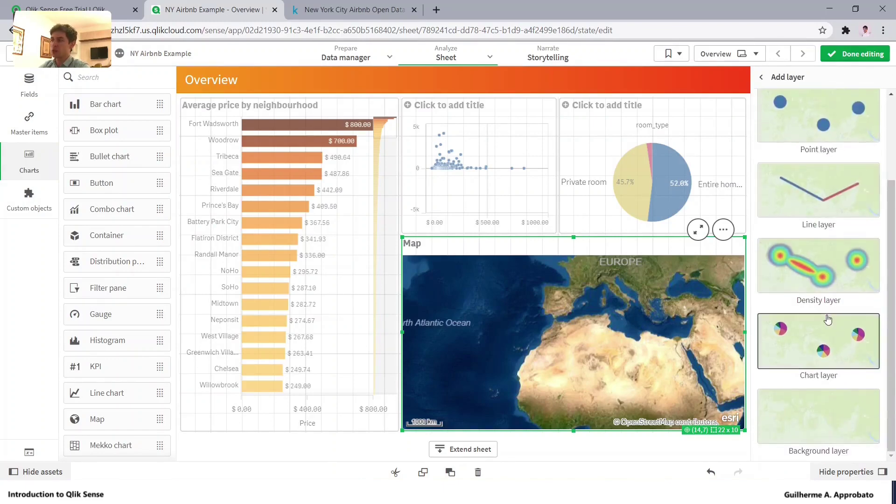
{"action": "scroll", "coordinate": [829, 373], "scroll_direction": "up", "scroll_amount": 3}
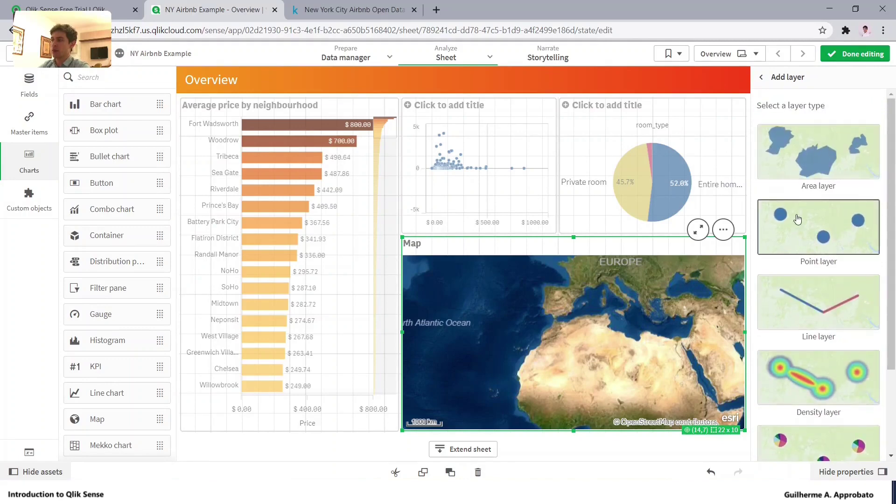
{"action": "left_click", "coordinate": [824, 227]}
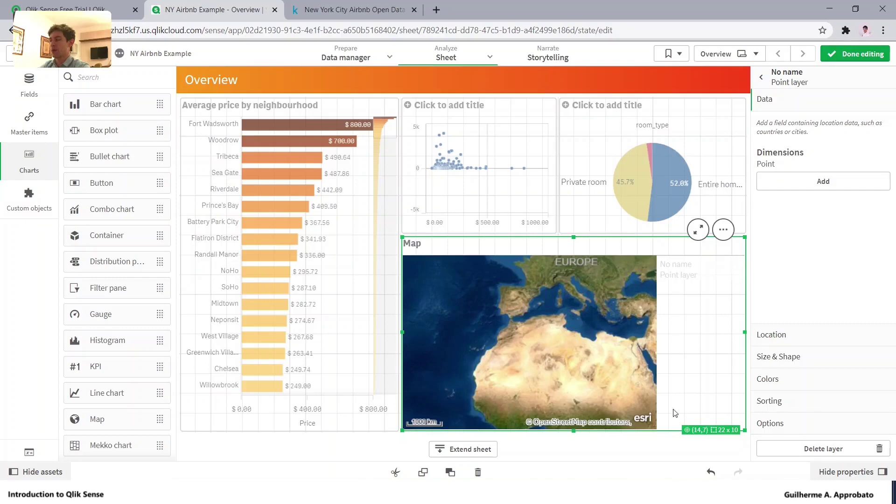
Add the id field as the point layer's dimension.
{"action": "left_click", "coordinate": [813, 187]}
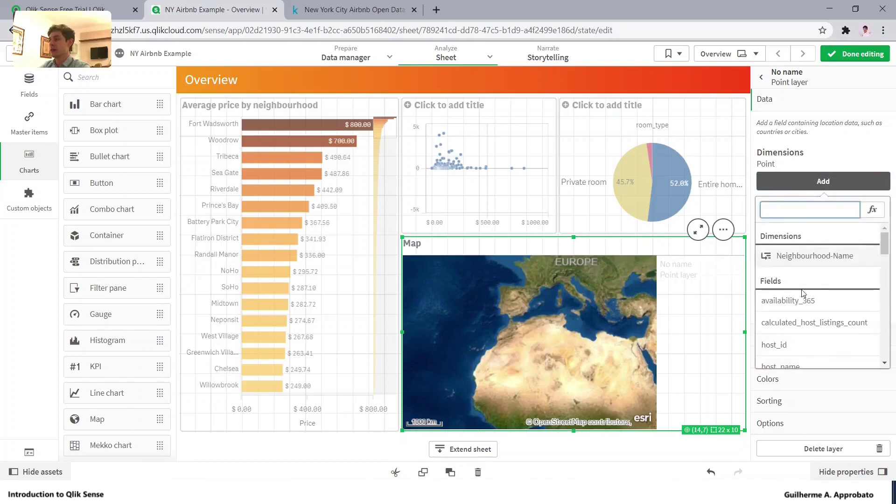
{"action": "scroll", "coordinate": [805, 297], "scroll_direction": "down", "scroll_amount": 1}
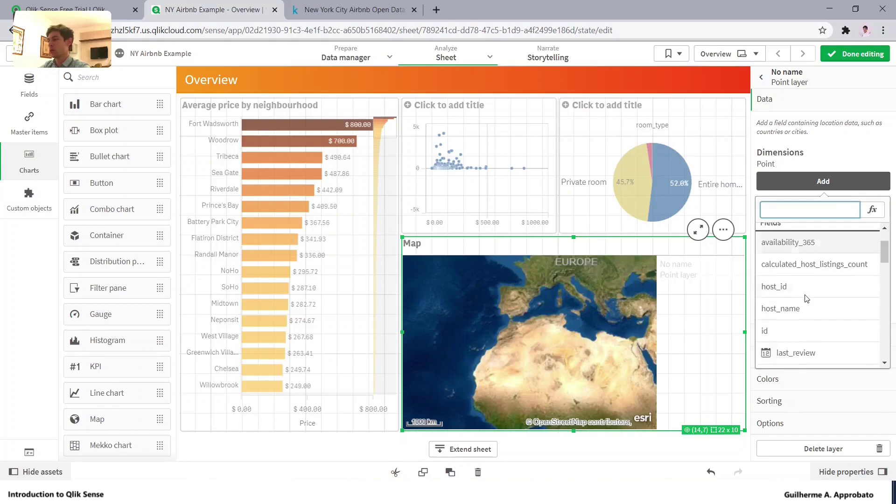
{"action": "left_click", "coordinate": [777, 332]}
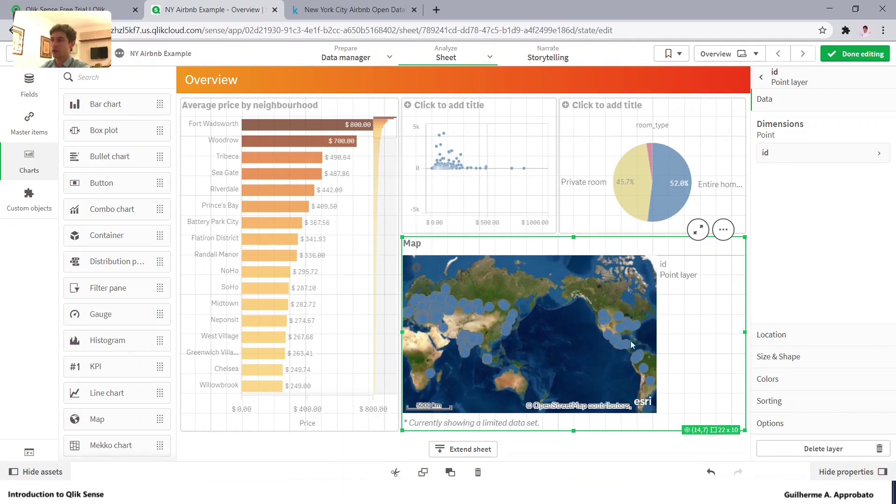
Position the point layer with latitude and longitude fields, using latitude for Latitude and longitude for Longitude.
{"action": "left_click", "coordinate": [789, 336]}
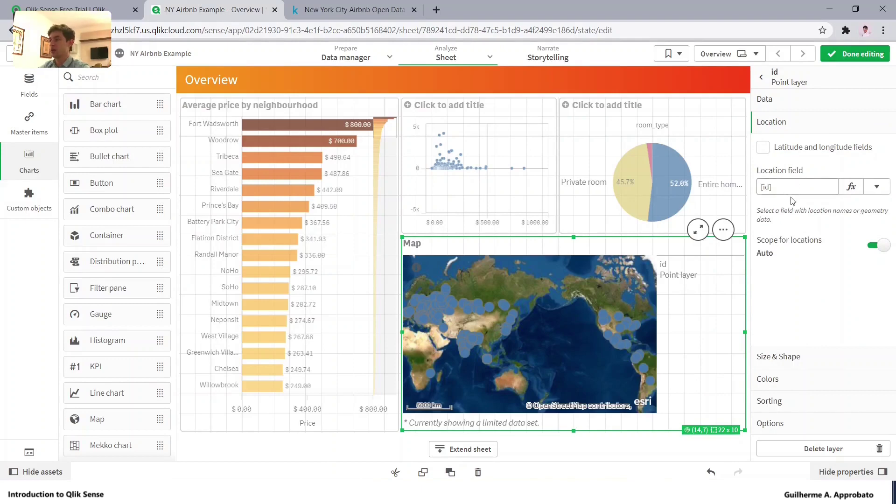
{"action": "left_click", "coordinate": [790, 152]}
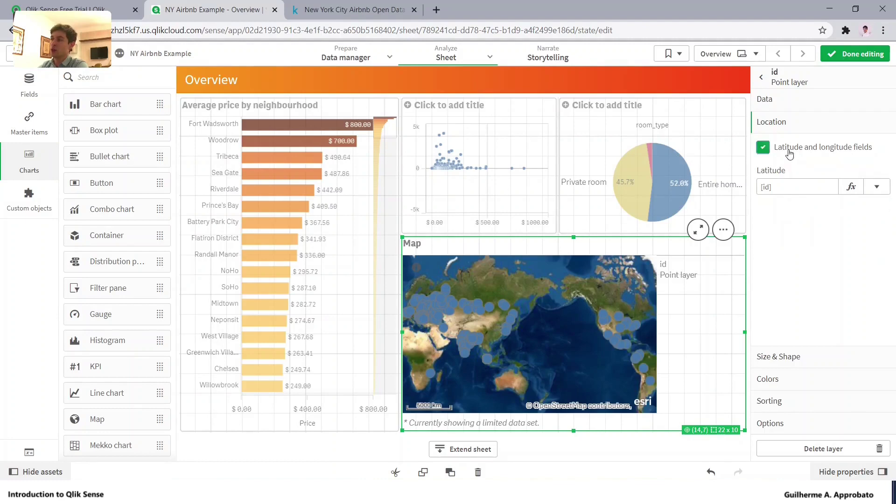
{"action": "left_click", "coordinate": [872, 187]}
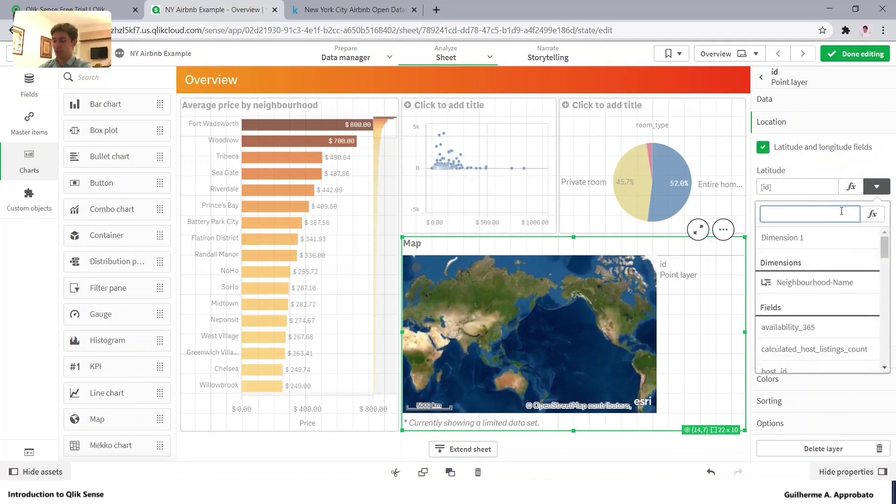
{"action": "type", "text": "lat"}
{"action": "left_click", "coordinate": [794, 282]}
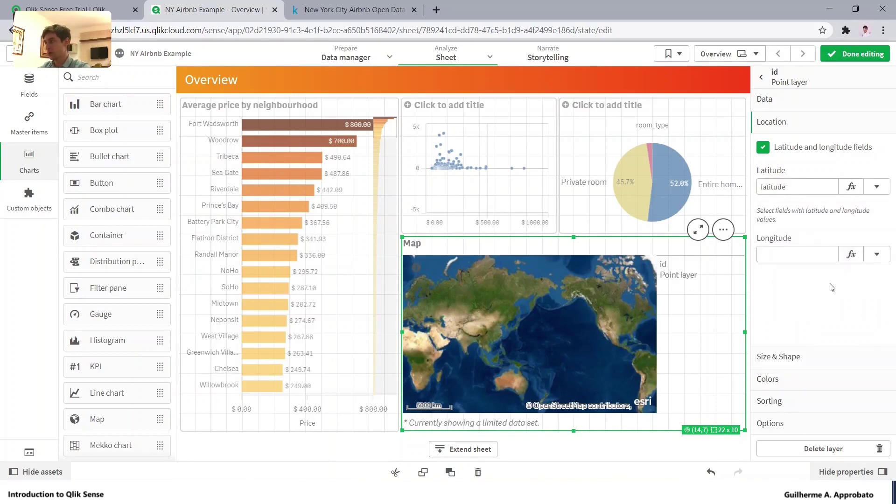
{"action": "left_click", "coordinate": [878, 257]}
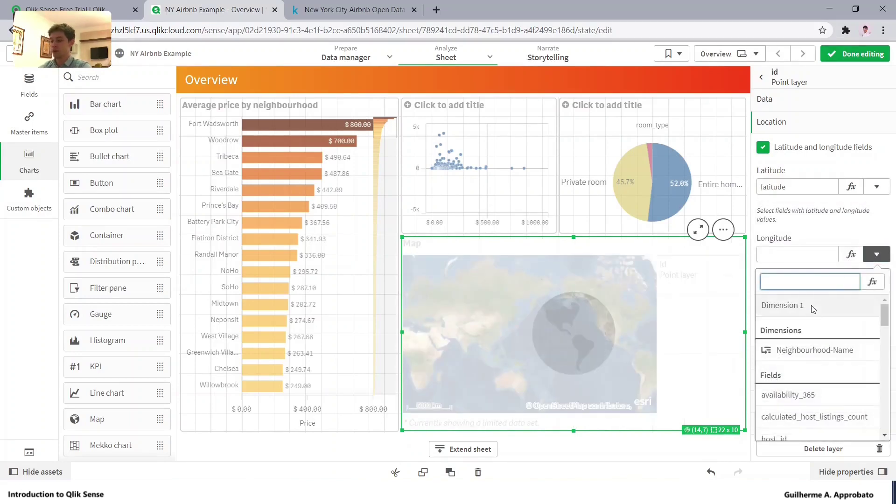
{"action": "type", "text": "long"}
{"action": "left_click", "coordinate": [813, 328]}
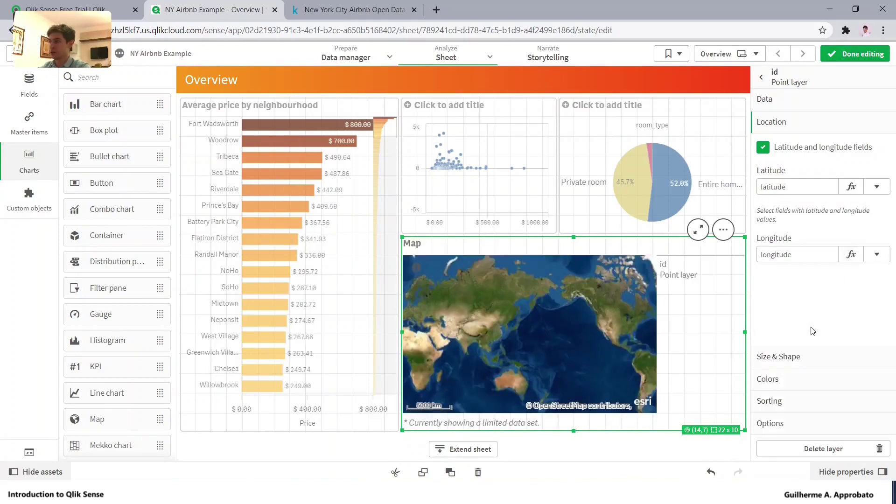
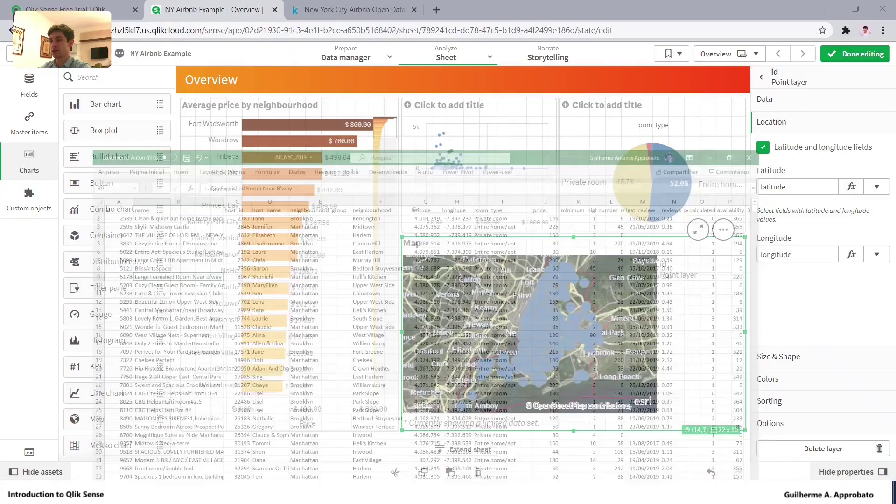
Leave sheet editing and filter the bar chart by Flatiron District to check how the map responds.
{"action": "left_click", "coordinate": [856, 54]}
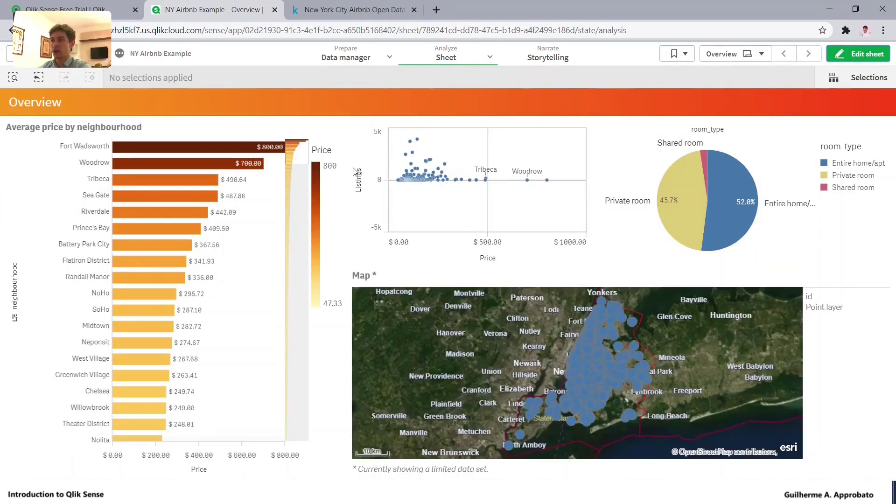
{"action": "mouse_move", "coordinate": [143, 267]}
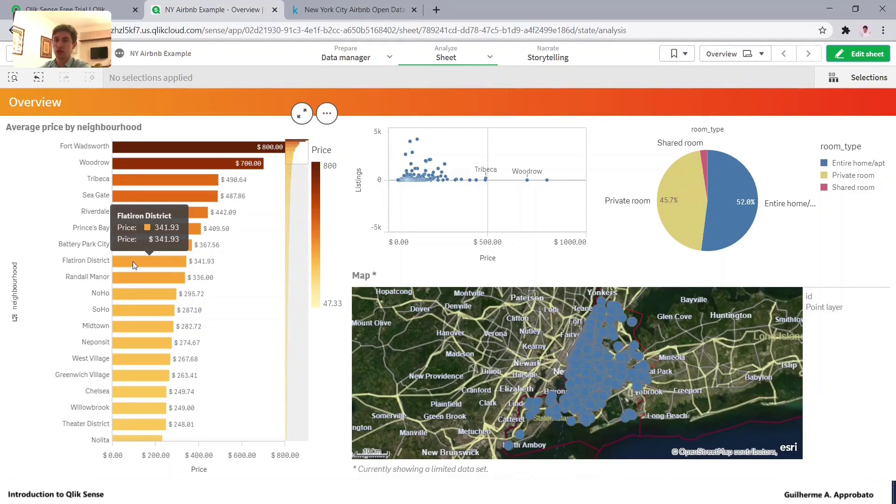
{"action": "left_click", "coordinate": [152, 263]}
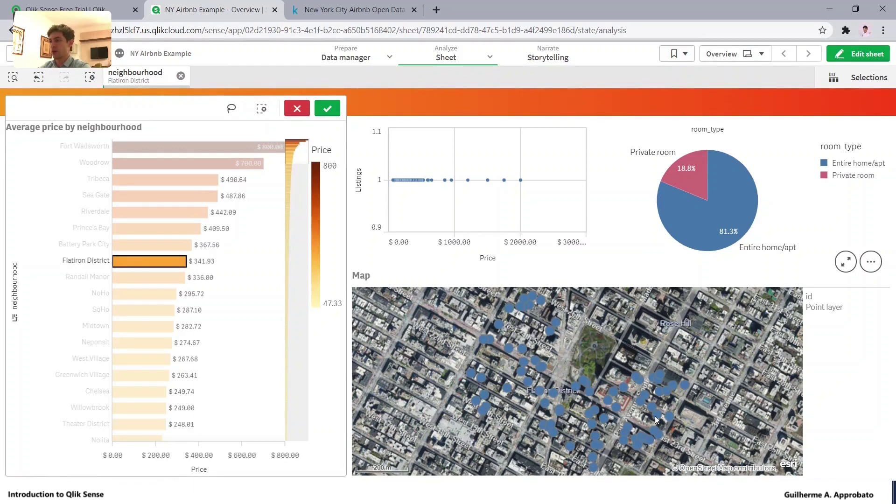
{"action": "left_click", "coordinate": [327, 109]}
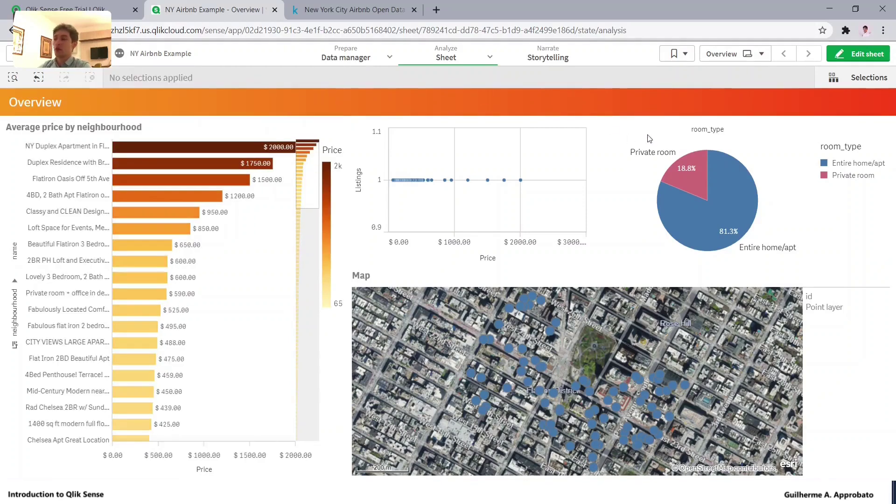
Resume editing the sheet and size the map's point layer by Avg(price).
{"action": "left_click", "coordinate": [850, 59]}
{"action": "left_click", "coordinate": [529, 304]}
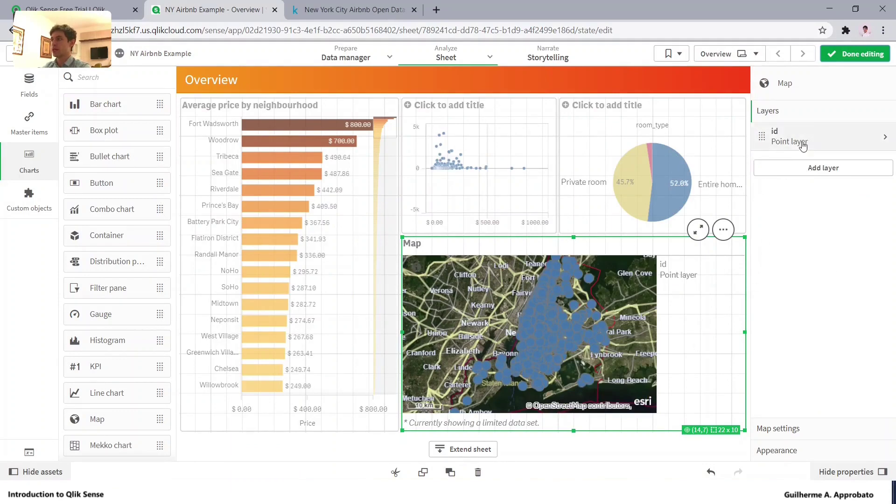
{"action": "left_click", "coordinate": [839, 143]}
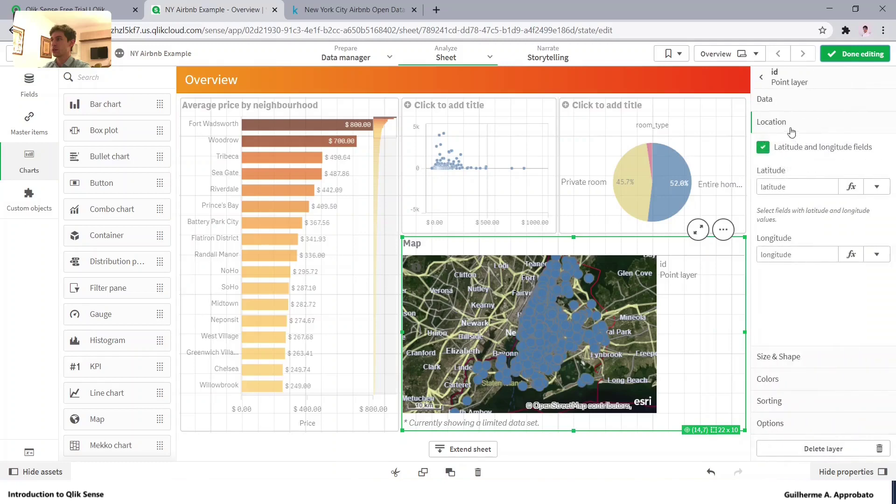
{"action": "left_click", "coordinate": [788, 361]}
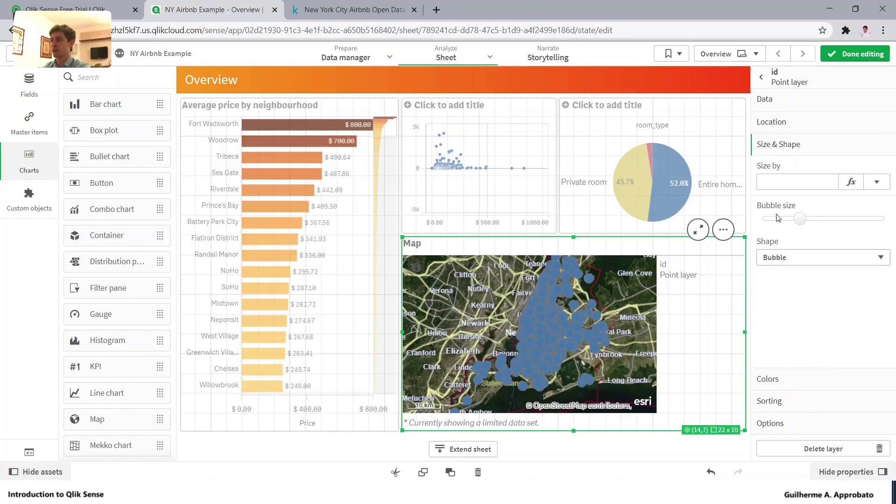
{"action": "left_click", "coordinate": [877, 182]}
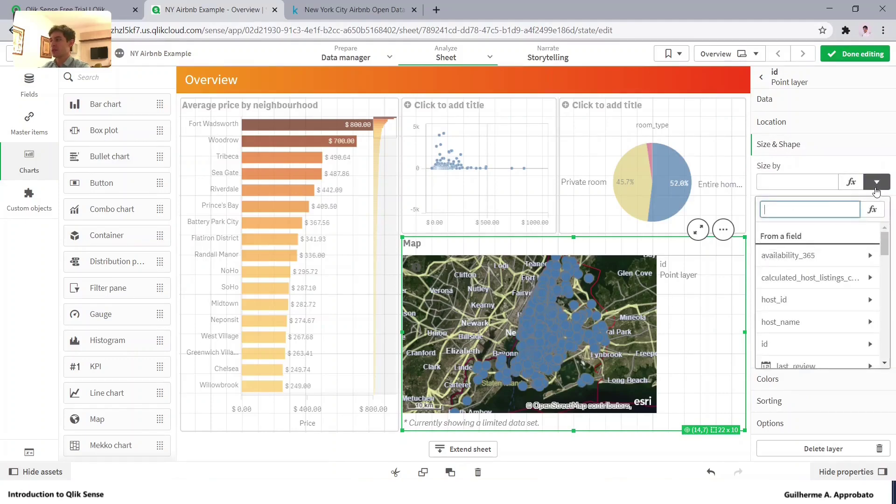
{"action": "scroll", "coordinate": [835, 326], "scroll_direction": "down", "scroll_amount": 5}
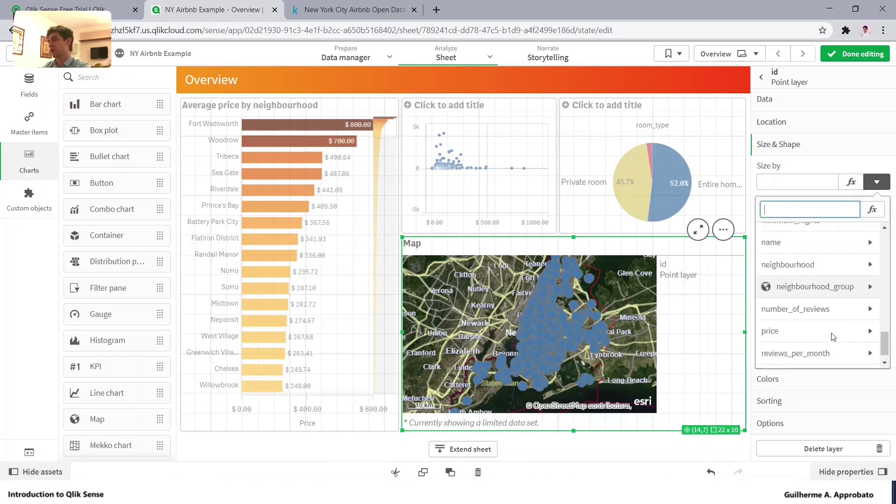
{"action": "left_click", "coordinate": [812, 313]}
{"action": "left_click", "coordinate": [801, 292]}
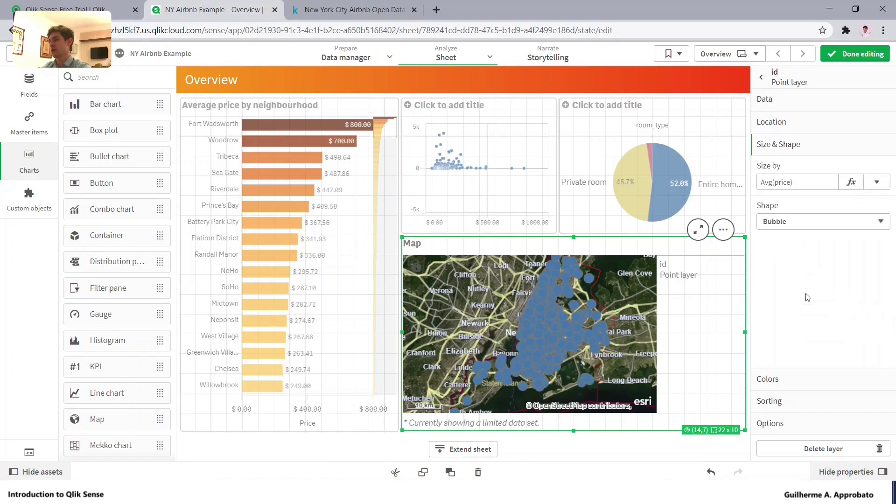
Label the point layer's size measure Price and set its number formatting to Money.
{"action": "left_click", "coordinate": [820, 221]}
{"action": "type", "text": "Price"}
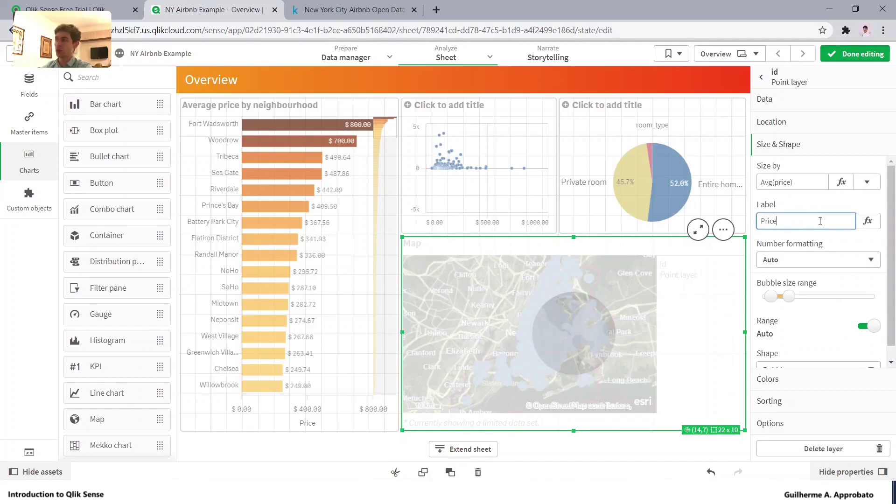
{"action": "key", "text": "Tab"}
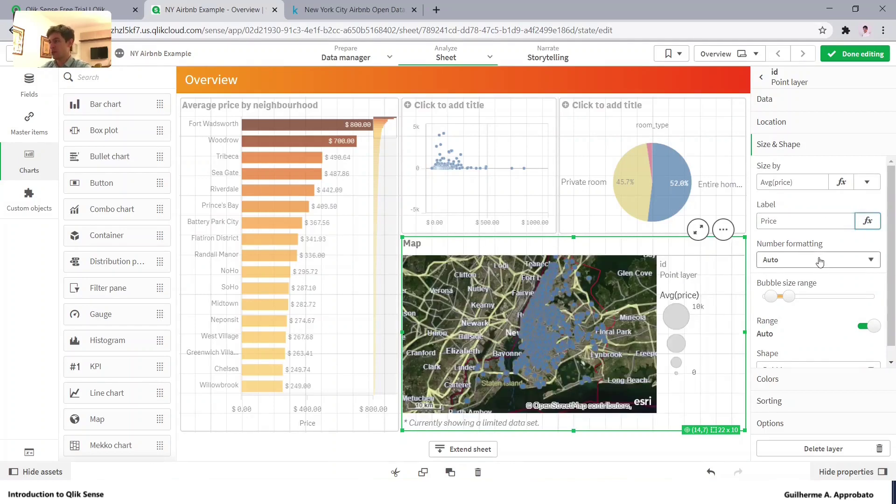
{"action": "left_click", "coordinate": [821, 263]}
{"action": "key", "text": "Escape"}
{"action": "key", "text": "Down"}
{"action": "key", "text": "Down"}
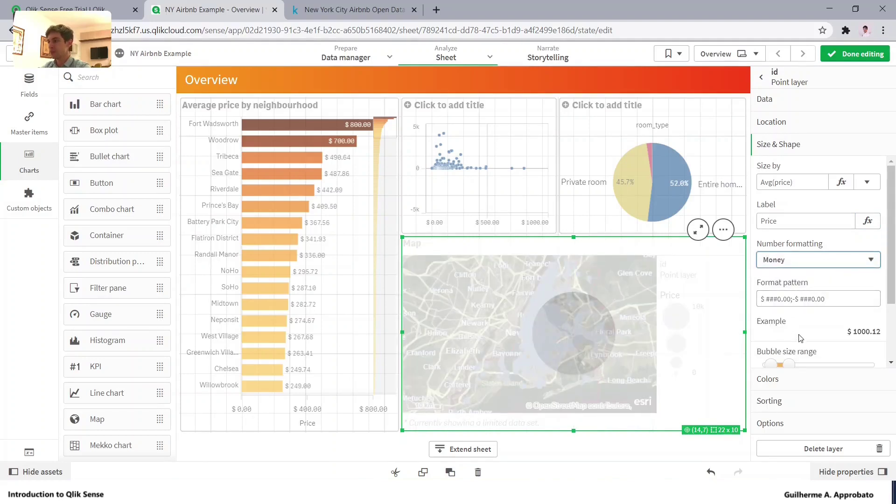
Try a larger bubble size range for the map points and review the available point shapes.
{"action": "scroll", "coordinate": [799, 322], "scroll_direction": "down", "scroll_amount": 1}
{"action": "scroll", "coordinate": [807, 318], "scroll_direction": "down", "scroll_amount": 3}
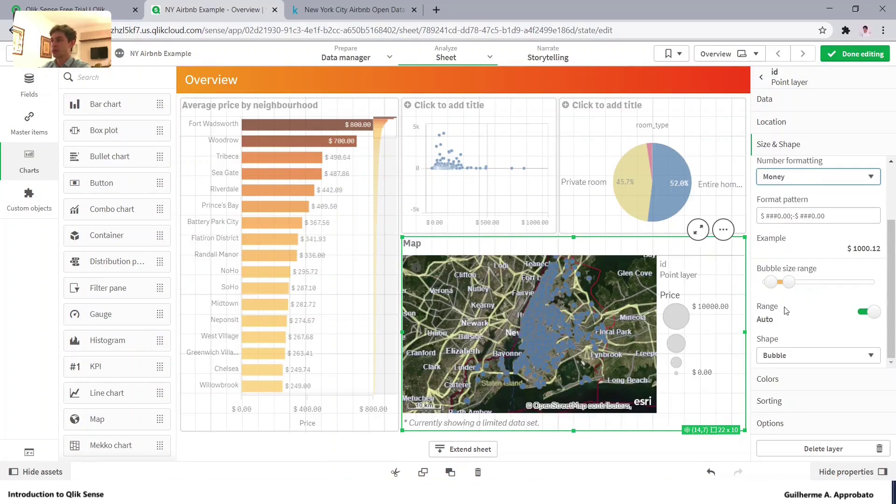
{"action": "left_click_drag", "start_coordinate": [790, 287], "coordinate": [831, 289]}
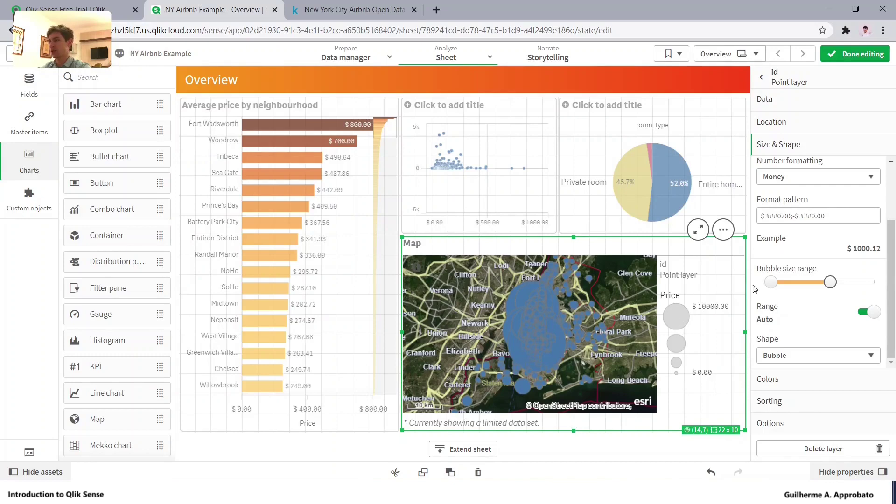
{"action": "left_click_drag", "start_coordinate": [831, 283], "coordinate": [794, 285]}
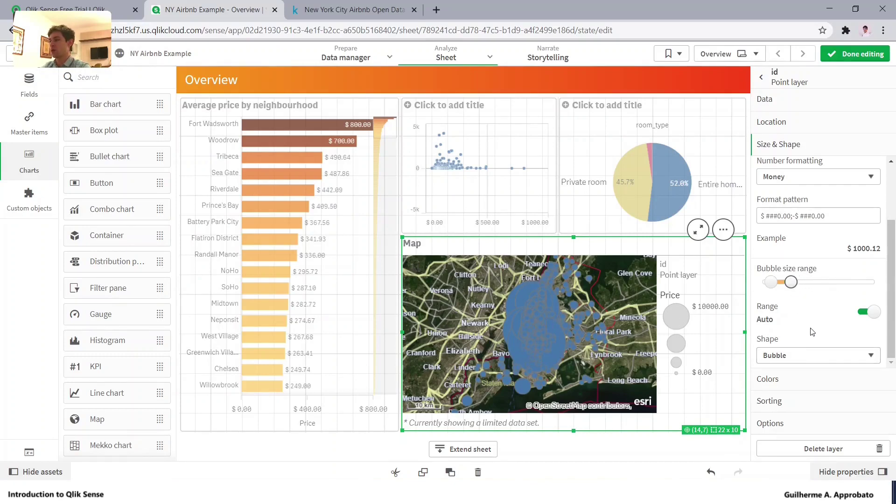
{"action": "left_click", "coordinate": [824, 356]}
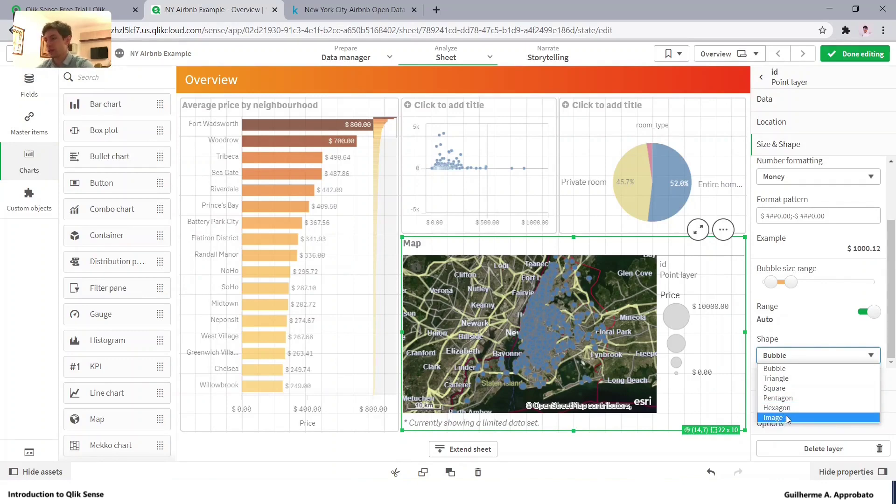
{"action": "left_click", "coordinate": [793, 338]}
{"action": "scroll", "coordinate": [810, 301], "scroll_direction": "up", "scroll_amount": 2}
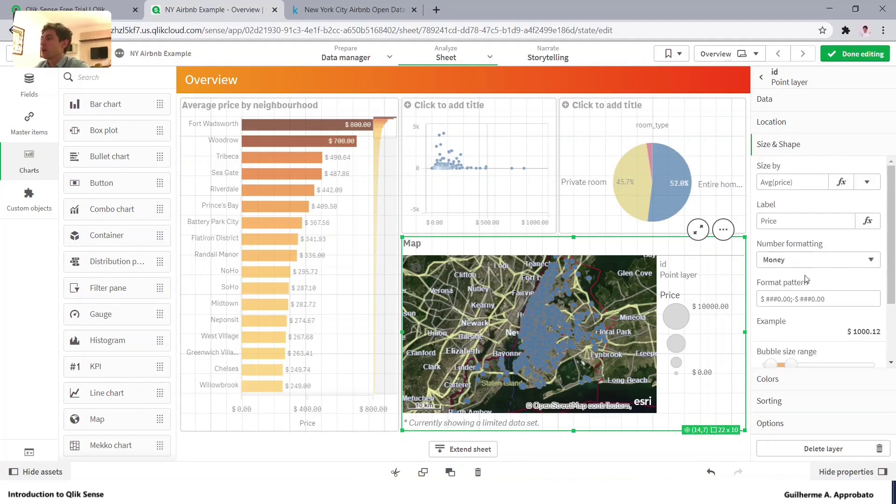
Color the point layer by the measure Avg(price) and label that measure Price.
{"action": "left_click", "coordinate": [800, 380]}
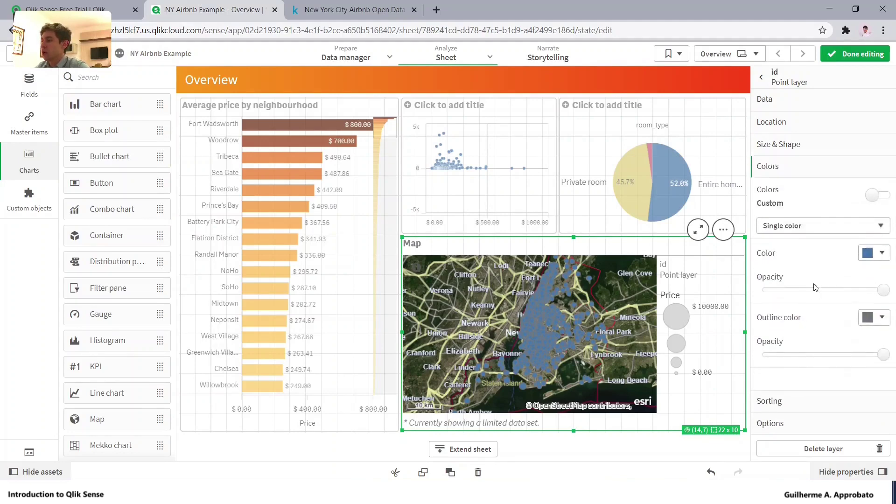
{"action": "left_click", "coordinate": [818, 227]}
{"action": "left_click", "coordinate": [821, 258]}
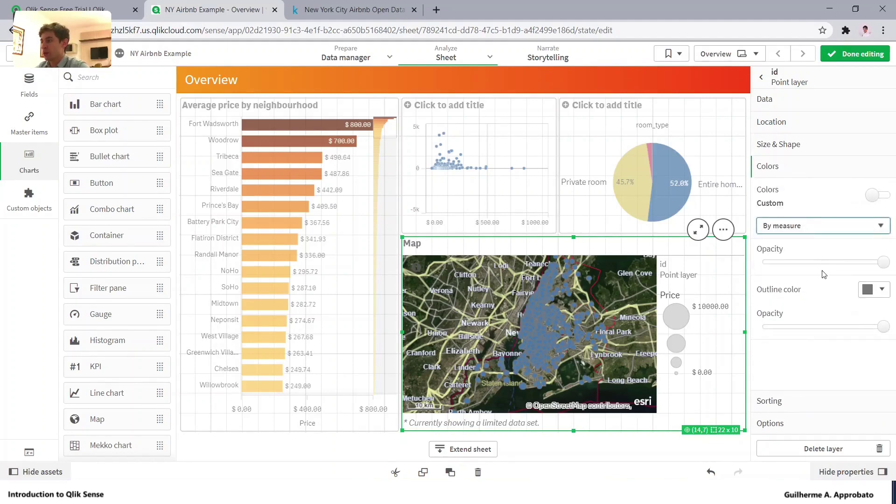
{"action": "left_click", "coordinate": [867, 264]}
{"action": "scroll", "coordinate": [817, 401], "scroll_direction": "down", "scroll_amount": 5}
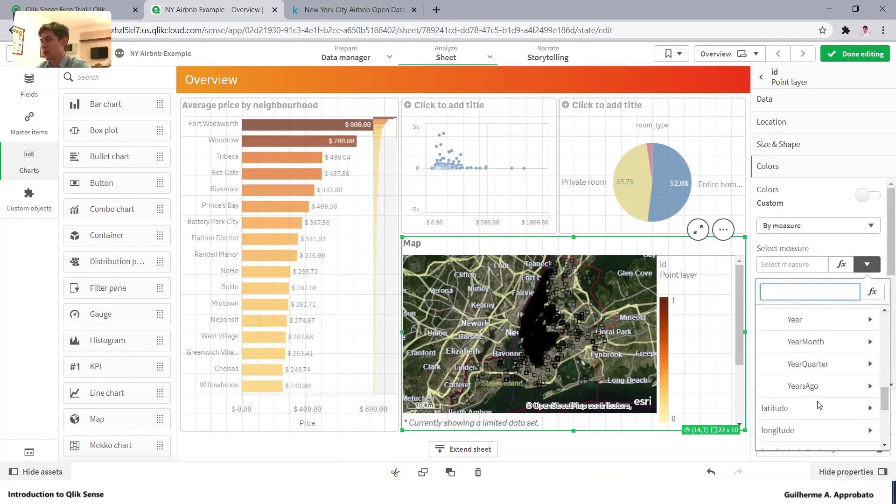
{"action": "left_click", "coordinate": [818, 396]}
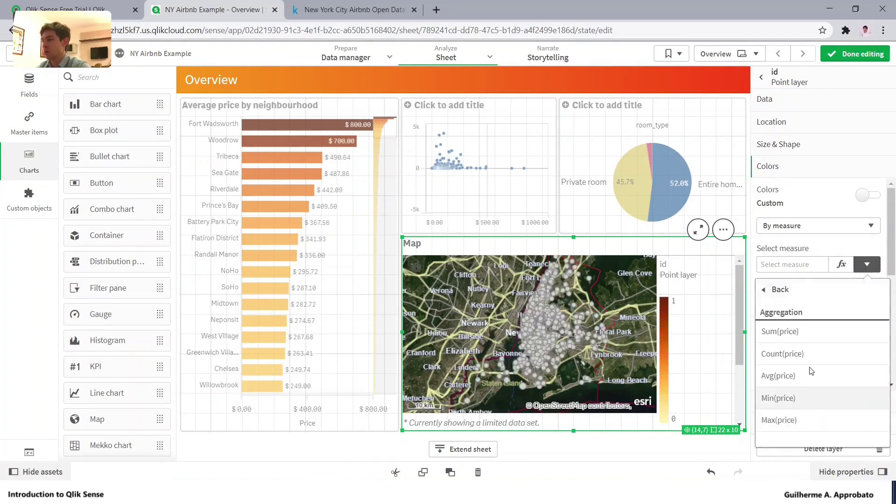
{"action": "left_click", "coordinate": [807, 375]}
{"action": "left_click_drag", "start_coordinate": [821, 301], "coordinate": [761, 304]}
{"action": "type", "text": "Price"}
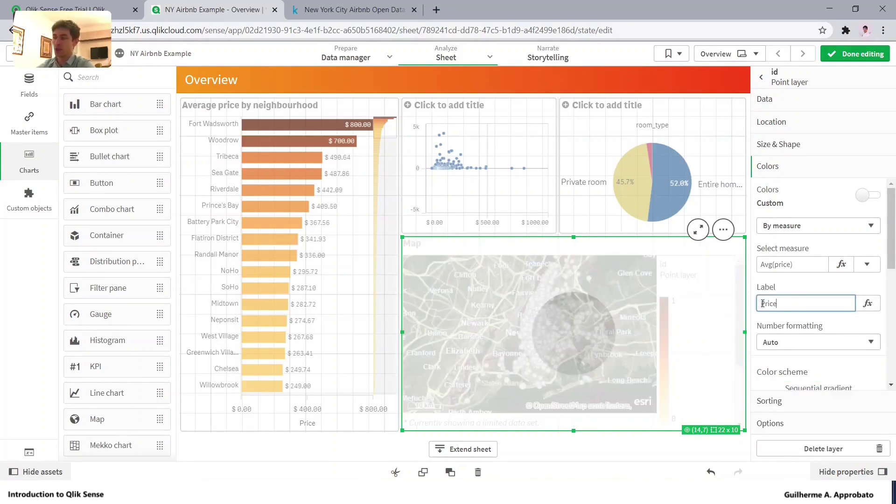
{"action": "key", "text": "Tab"}
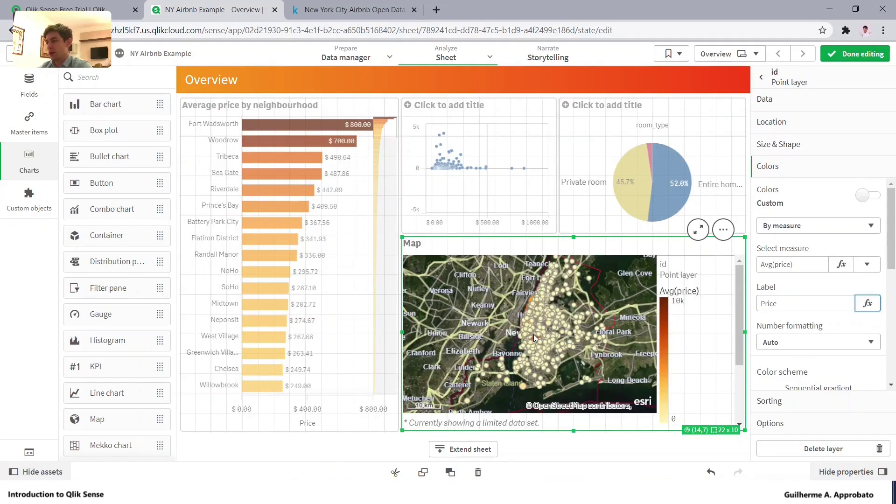
Examine the price-colored listings up close on the map and check the point layer's options.
{"action": "scroll", "coordinate": [536, 343], "scroll_direction": "up", "scroll_amount": 1}
{"action": "scroll", "coordinate": [546, 338], "scroll_direction": "up", "scroll_amount": 2}
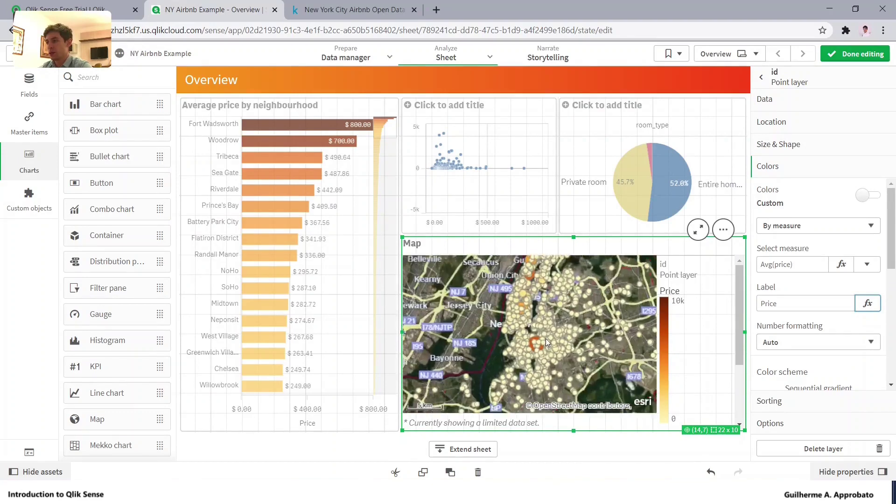
{"action": "scroll", "coordinate": [548, 350], "scroll_direction": "up", "scroll_amount": 1}
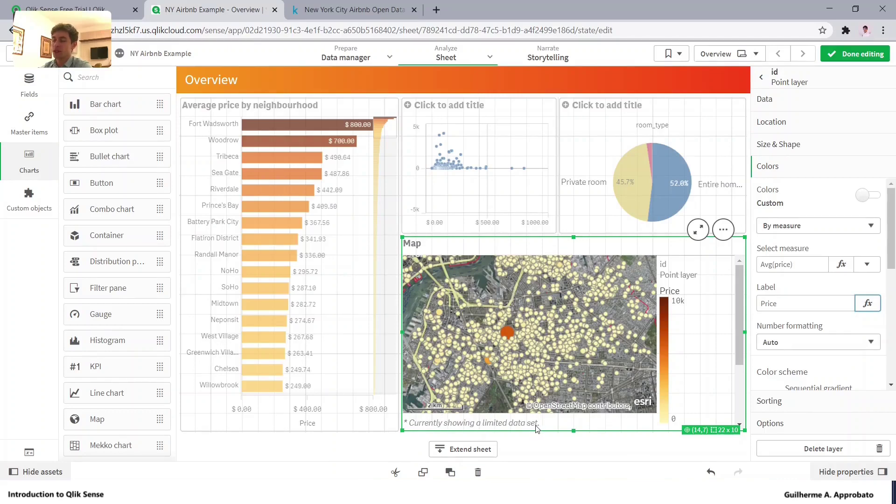
{"action": "left_click", "coordinate": [789, 426]}
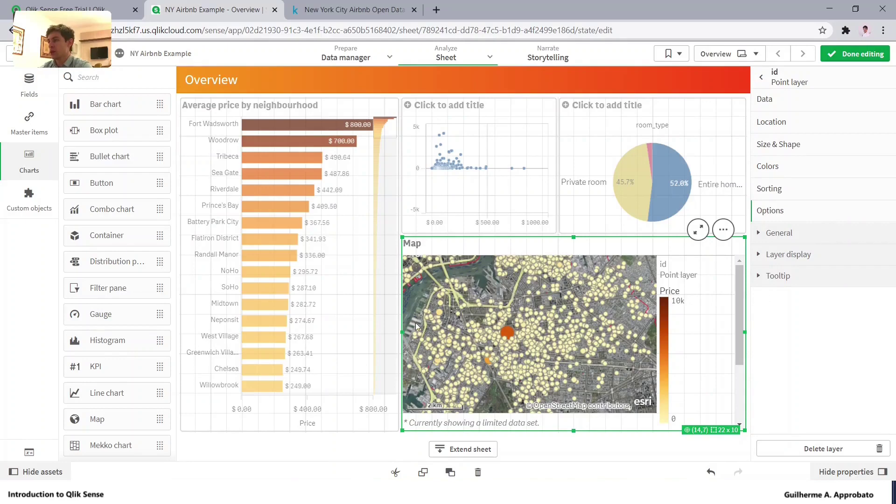
Shorten the Average price by neighbourhood bar chart to free space beneath it on the sheet.
{"action": "left_click", "coordinate": [282, 426]}
{"action": "left_click_drag", "start_coordinate": [290, 430], "coordinate": [292, 310]}
{"action": "left_click", "coordinate": [301, 378]}
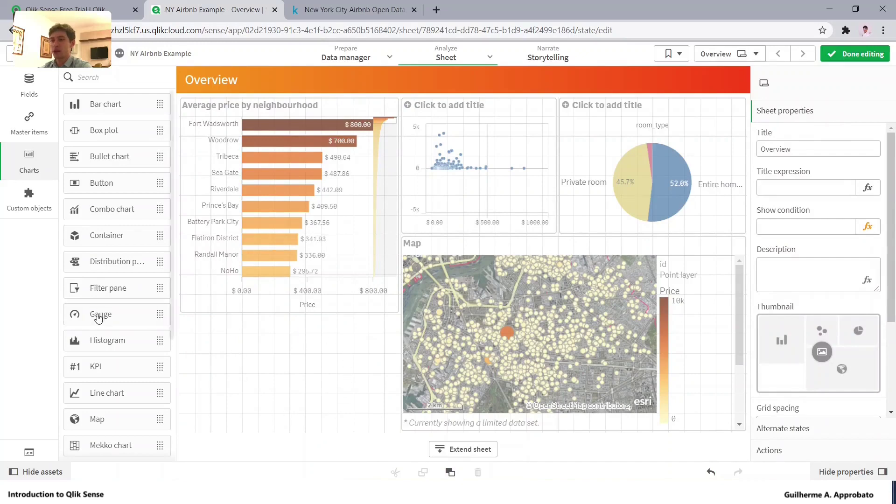
Add a KPI beneath the Average price by neighbourhood bar chart with the measure Count(id).
{"action": "left_click_drag", "start_coordinate": [93, 367], "coordinate": [238, 363]}
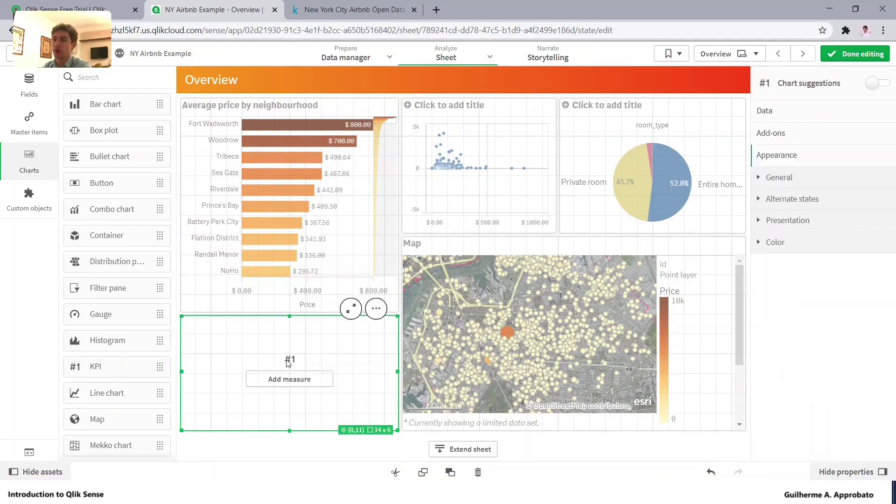
{"action": "left_click", "coordinate": [290, 380]}
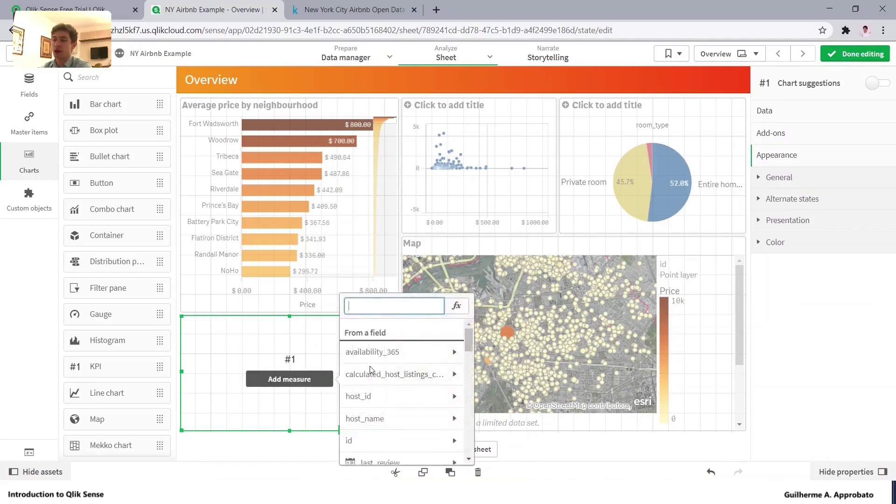
{"action": "left_click", "coordinate": [377, 437]}
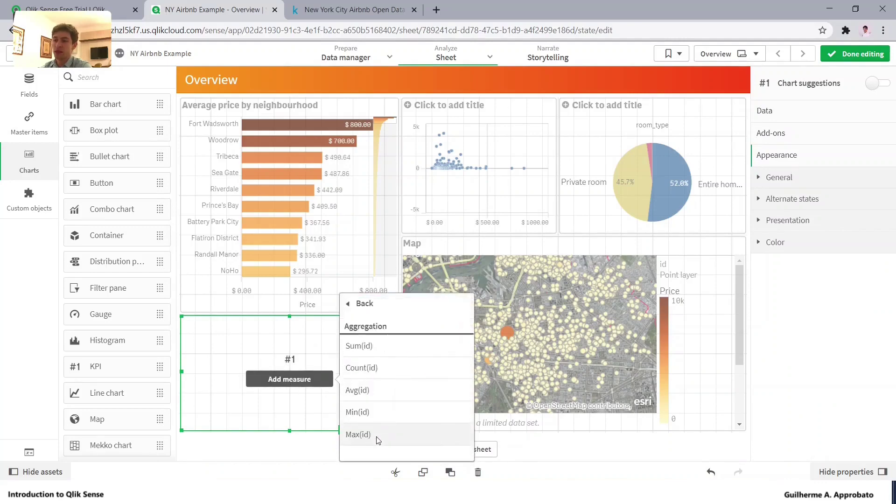
{"action": "left_click", "coordinate": [379, 369]}
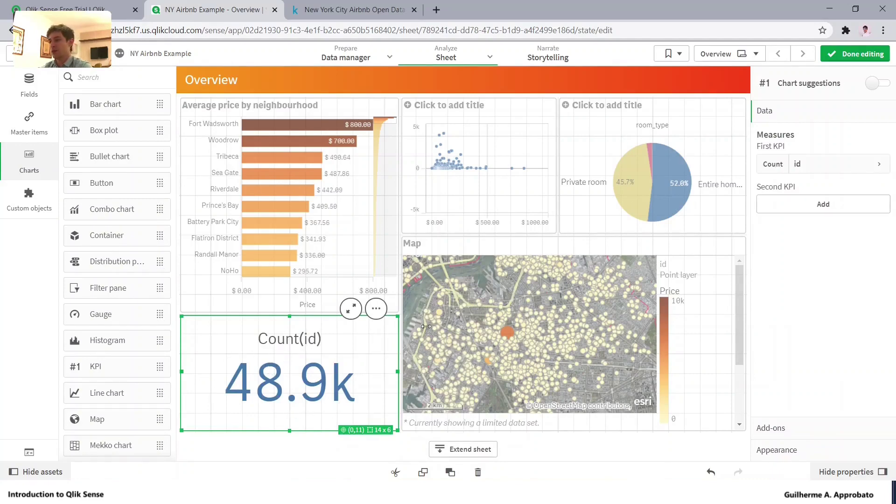
In the map's point layer options, switch the size legend off and on again, and set the maximum visible objects to 50000.
{"action": "left_click", "coordinate": [502, 338]}
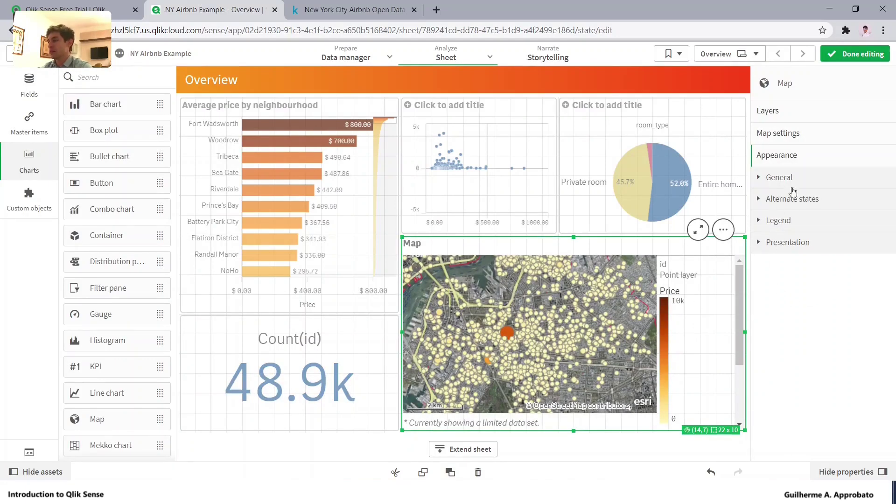
{"action": "left_click", "coordinate": [793, 113]}
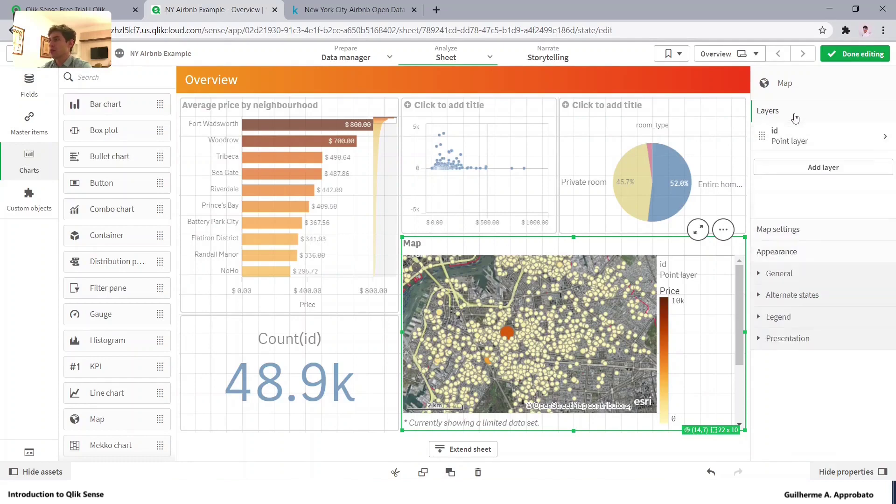
{"action": "left_click", "coordinate": [820, 142]}
{"action": "left_click", "coordinate": [778, 236]}
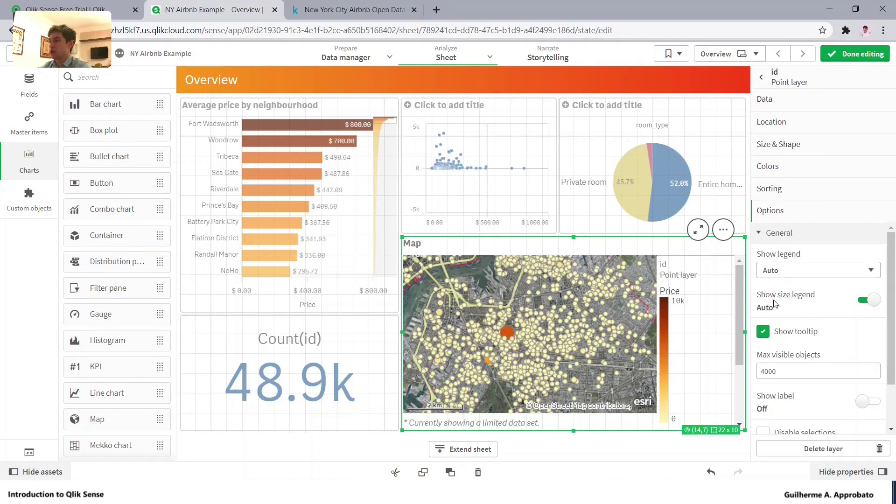
{"action": "left_click", "coordinate": [862, 301]}
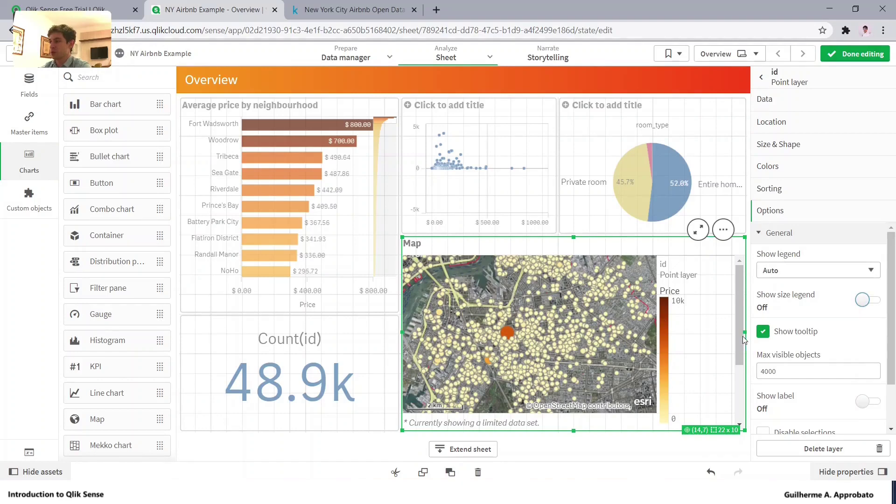
{"action": "left_click", "coordinate": [866, 300]}
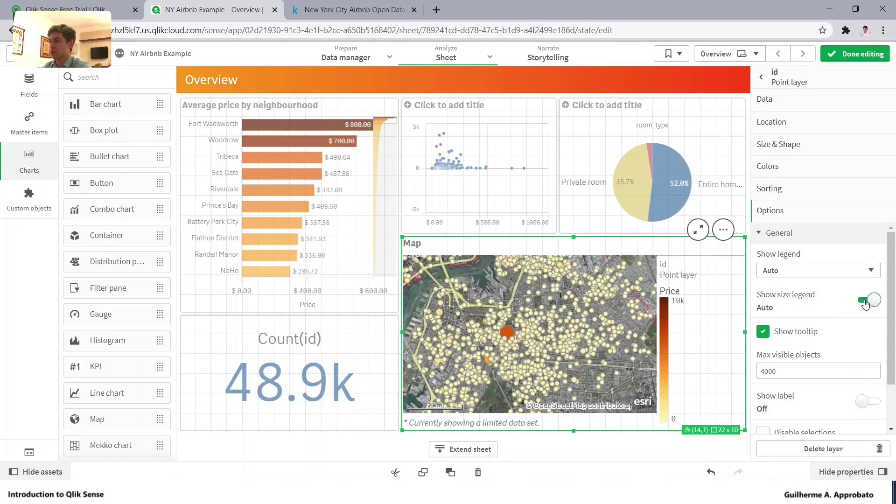
{"action": "left_click", "coordinate": [767, 372]}
{"action": "key", "text": "BackSpace"}
{"action": "type", "text": "50"}
{"action": "key", "text": "Return"}
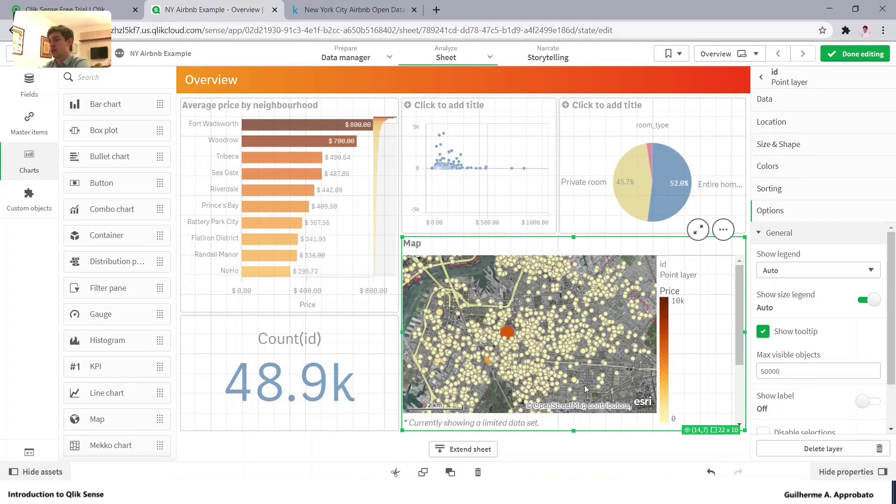
{"action": "left_click", "coordinate": [763, 374]}
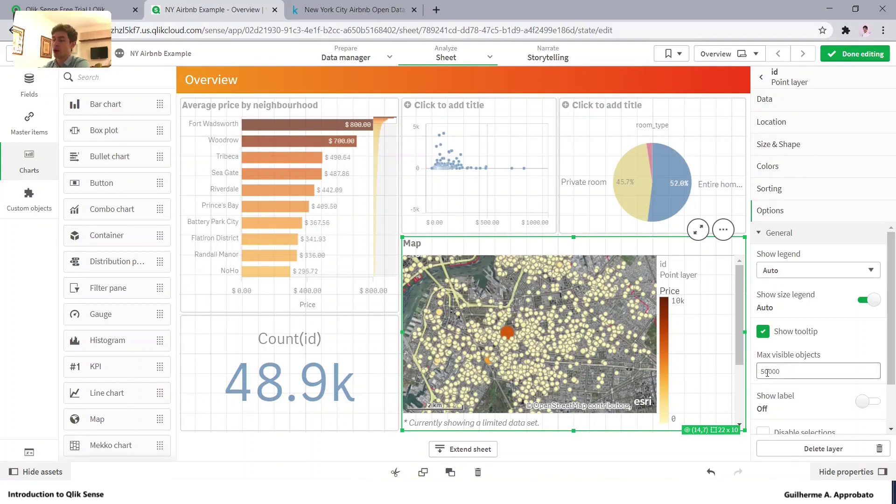
Finish editing the sheet and filter it to the Bedford-Stuyvesant neighbourhood by its point in the scatter plot.
{"action": "left_click", "coordinate": [849, 55]}
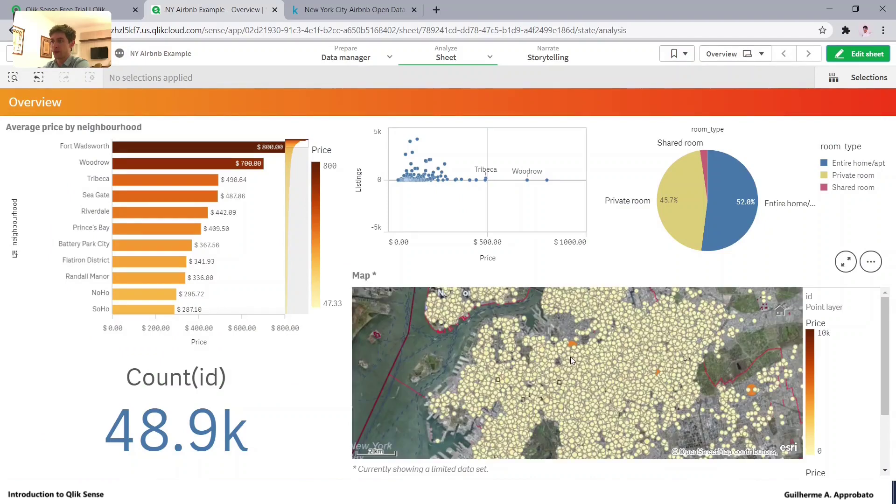
{"action": "scroll", "coordinate": [618, 360], "scroll_direction": "down", "scroll_amount": 3}
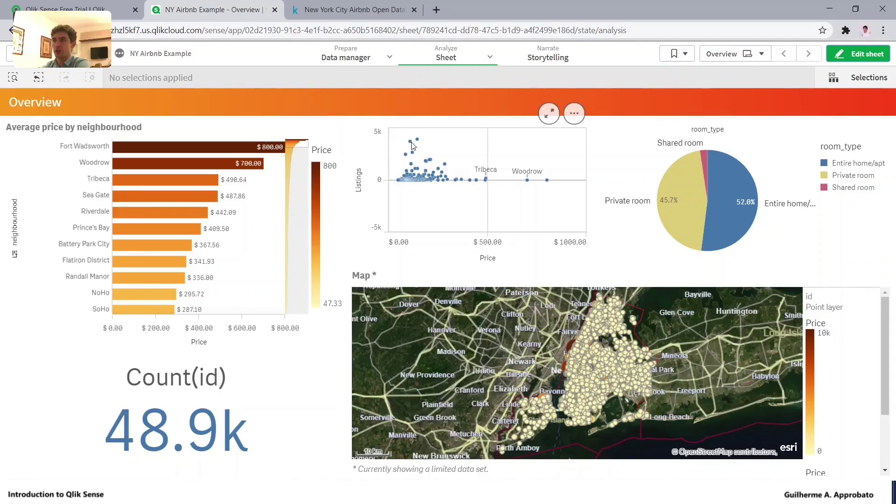
{"action": "mouse_move", "coordinate": [411, 142]}
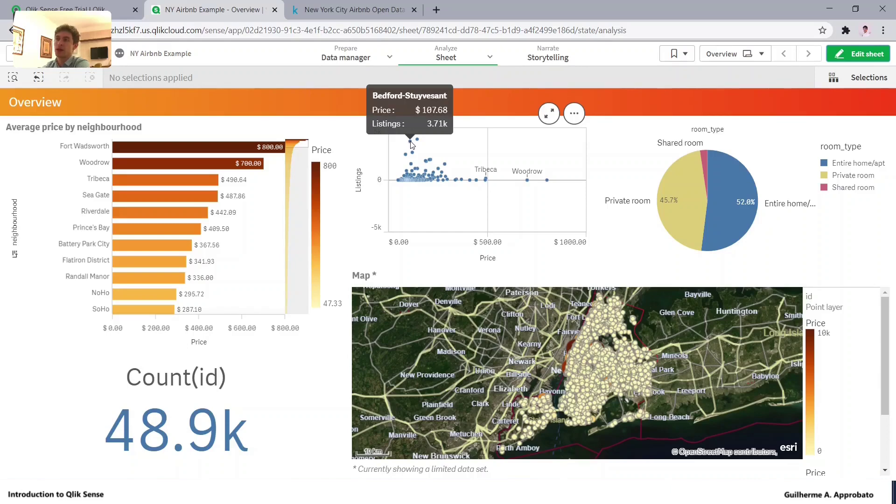
{"action": "left_click", "coordinate": [411, 142]}
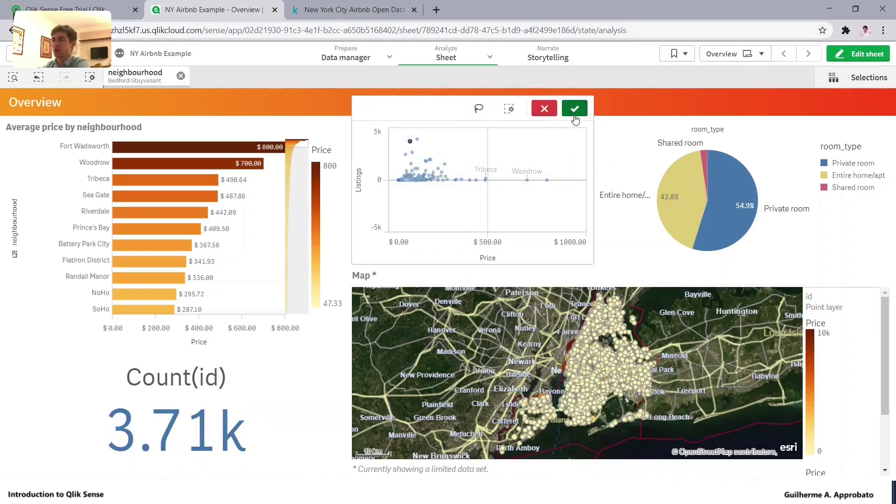
{"action": "left_click", "coordinate": [575, 116]}
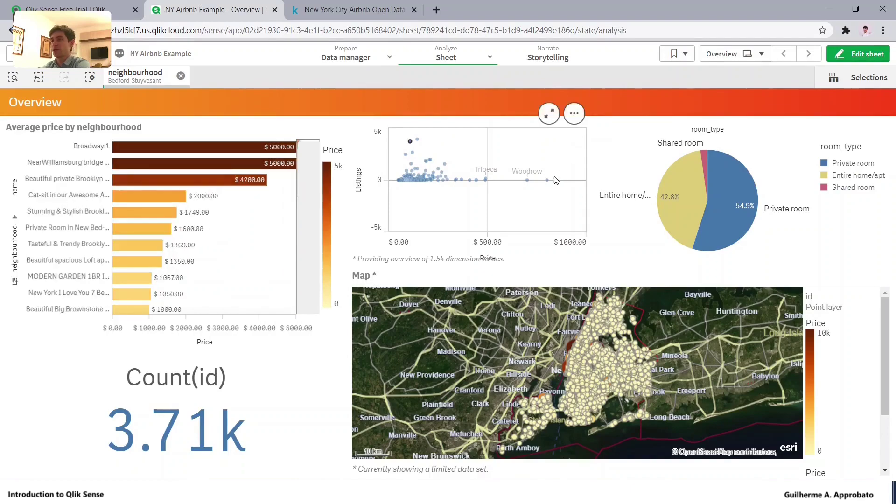
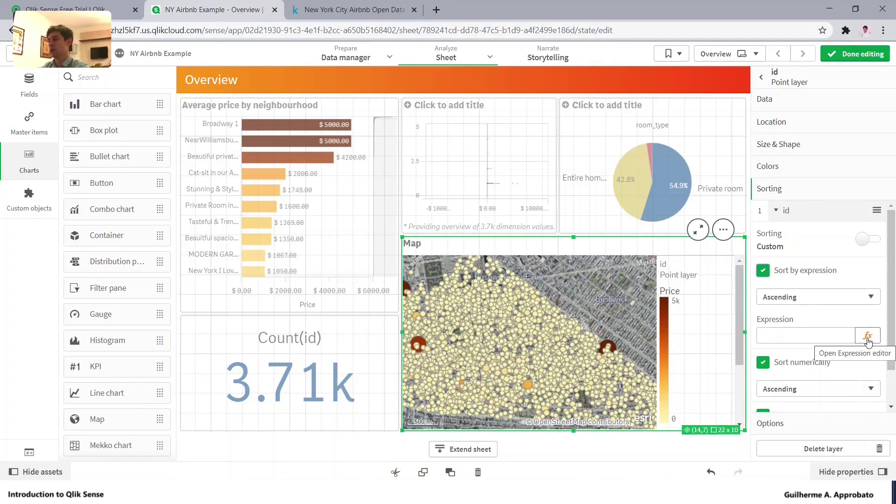
Open the expression editor for sorting the point layer's id and write the expression Avg(price).
{"action": "left_click", "coordinate": [867, 342]}
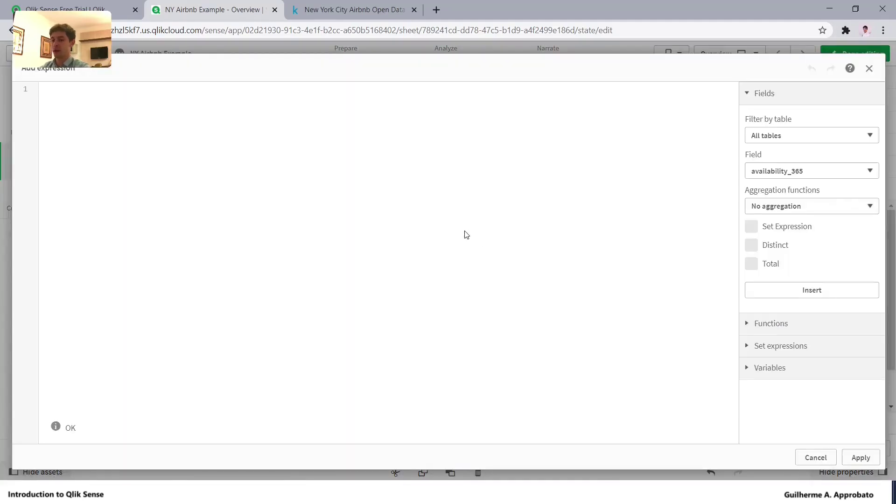
{"action": "type", "text": "Avg"}
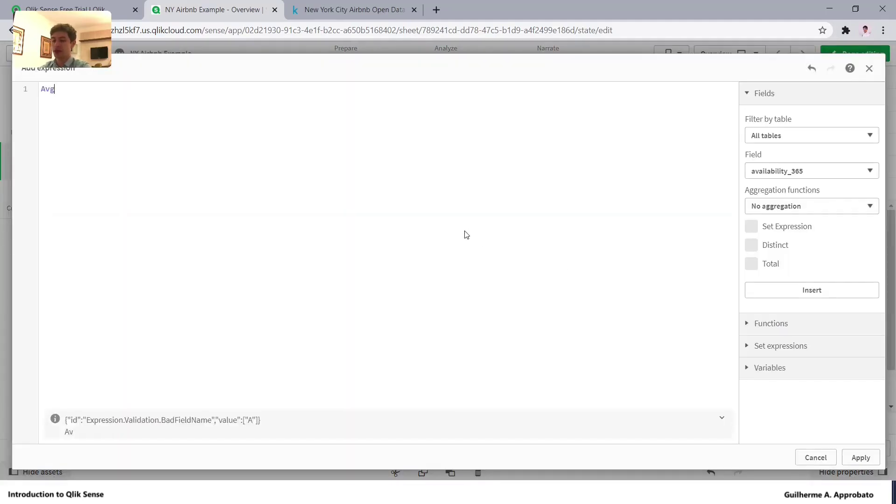
{"action": "type", "text": "(Price)"}
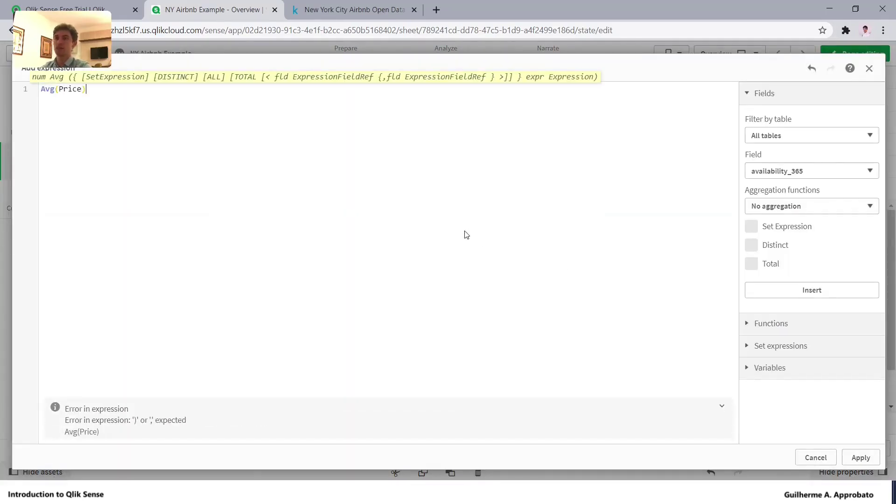
{"action": "left_click", "coordinate": [64, 90]}
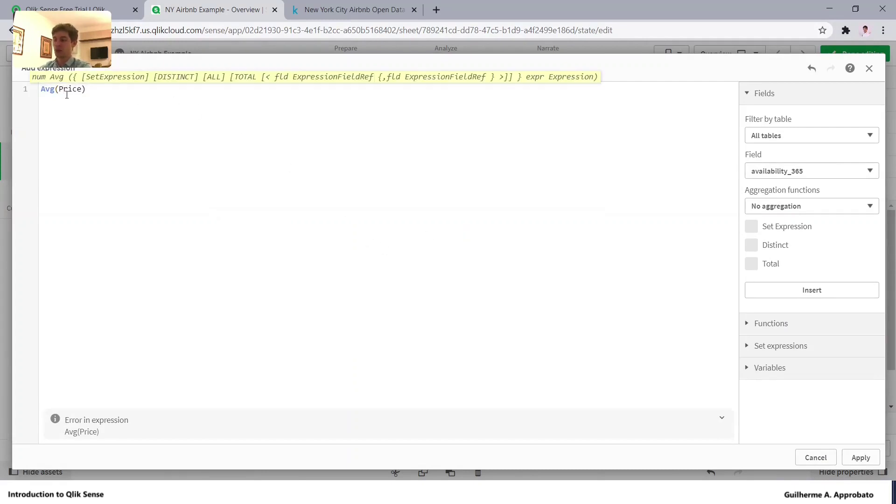
{"action": "key", "text": "BackSpace"}
{"action": "type", "text": "p"}
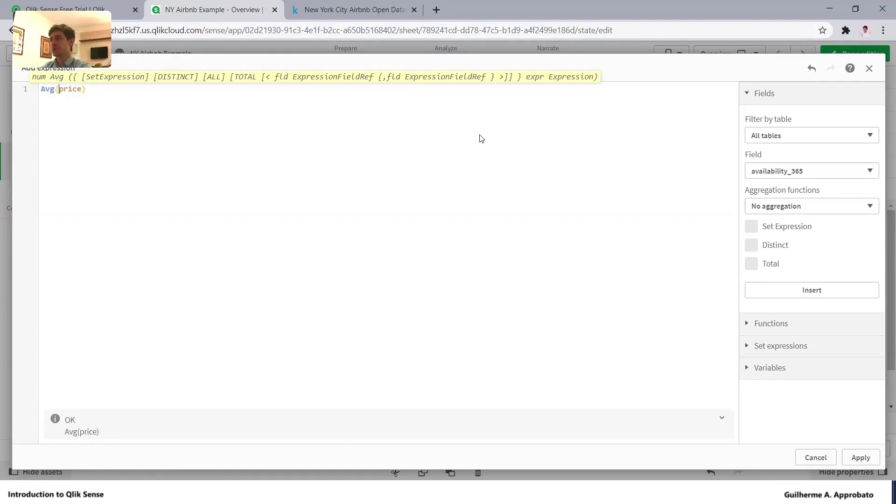
{"action": "left_click", "coordinate": [494, 188]}
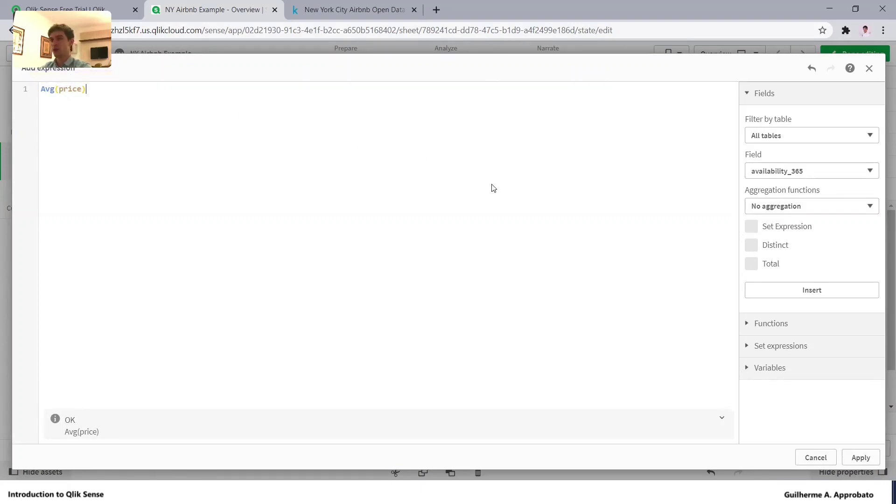
{"action": "left_click", "coordinate": [803, 137]}
{"action": "left_click", "coordinate": [803, 137]}
{"action": "left_click", "coordinate": [808, 172]}
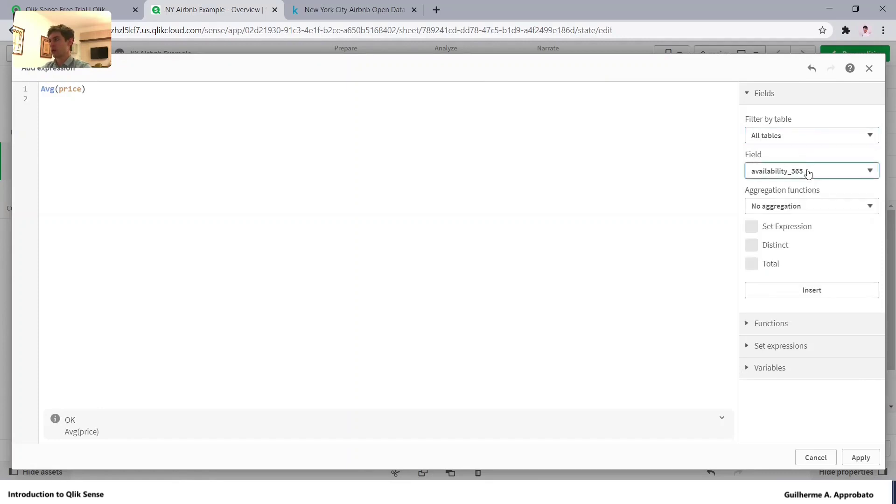
{"action": "left_click", "coordinate": [813, 224]}
{"action": "left_click", "coordinate": [373, 195]}
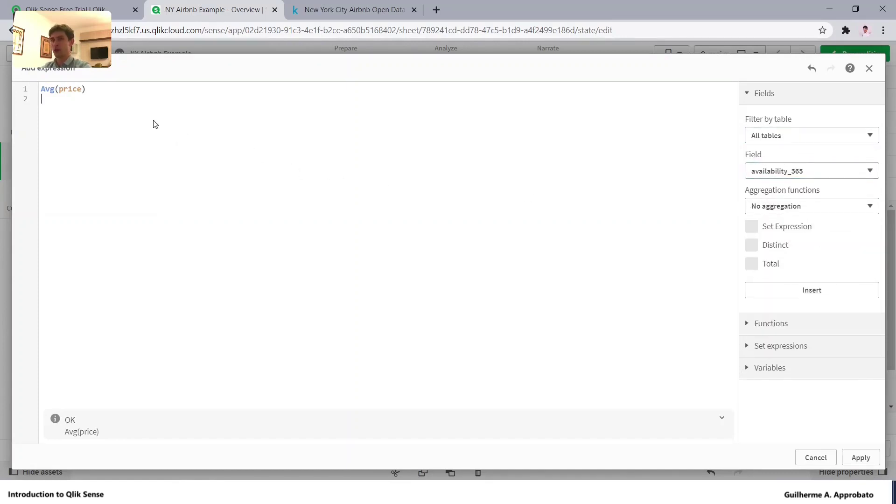
Replace the handwritten sort expression with one inserted from the Avg aggregation and the price field, and apply it.
{"action": "left_click_drag", "start_coordinate": [133, 93], "coordinate": [30, 92]}
{"action": "key", "text": "BackSpace"}
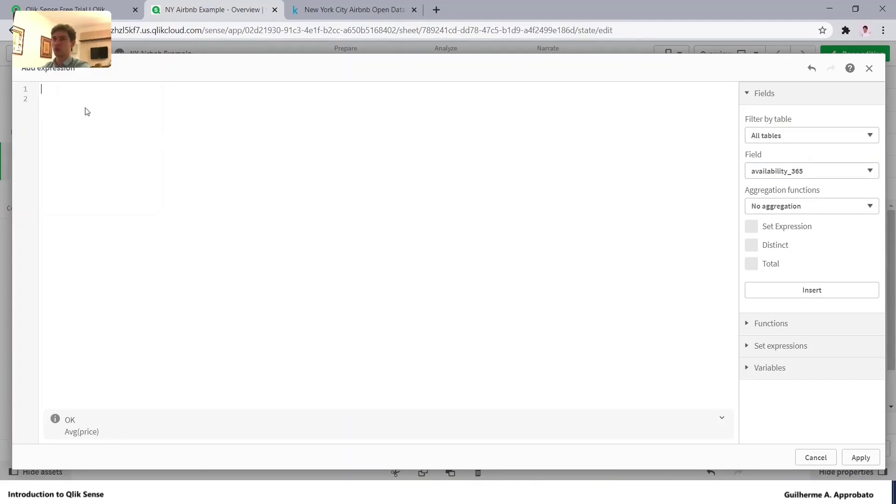
{"action": "left_click", "coordinate": [821, 214]}
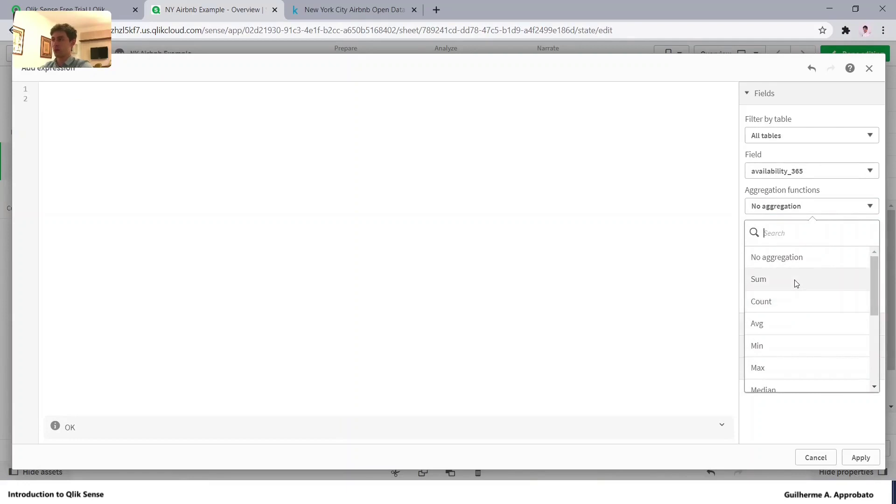
{"action": "left_click", "coordinate": [768, 324]}
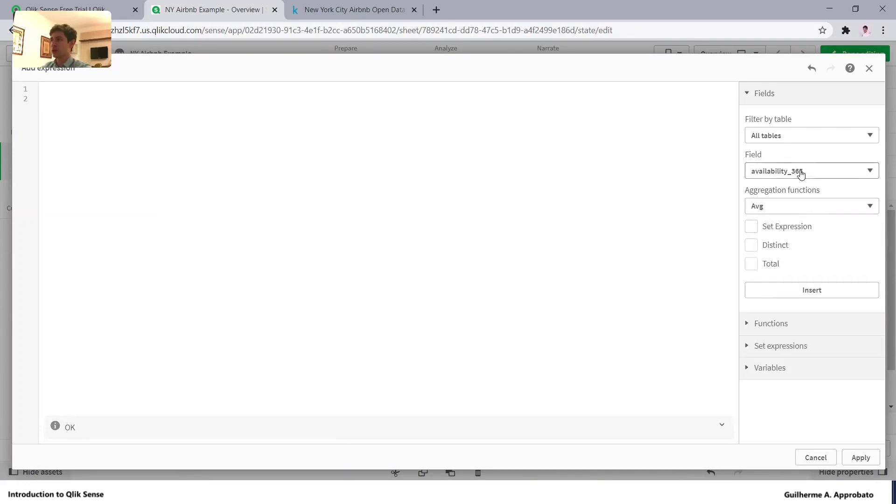
{"action": "left_click", "coordinate": [799, 171]}
{"action": "type", "text": "pri"}
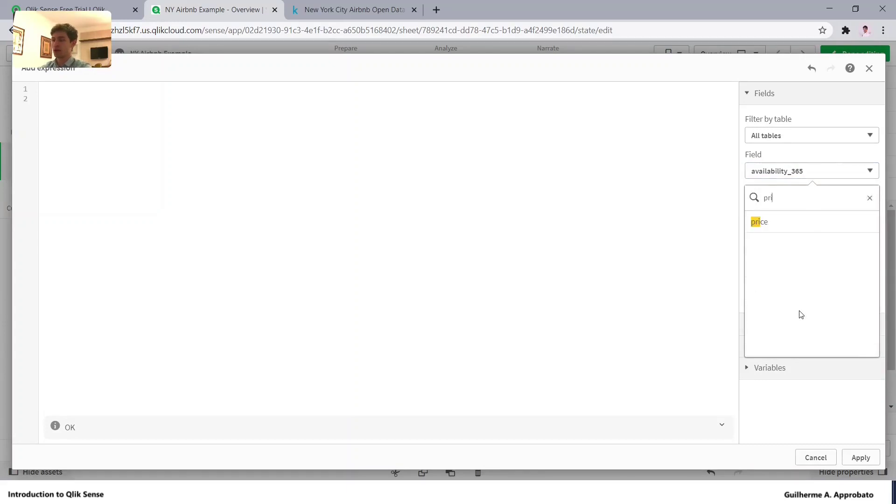
{"action": "left_click", "coordinate": [795, 224]}
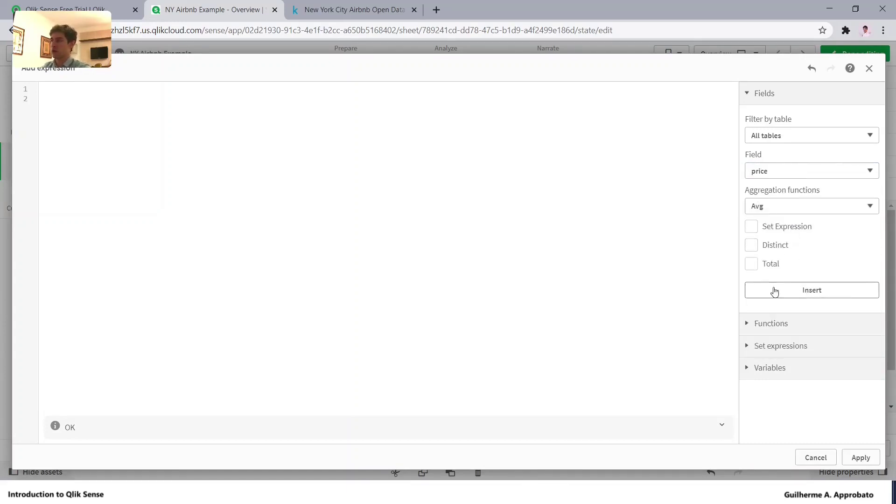
{"action": "left_click", "coordinate": [805, 292]}
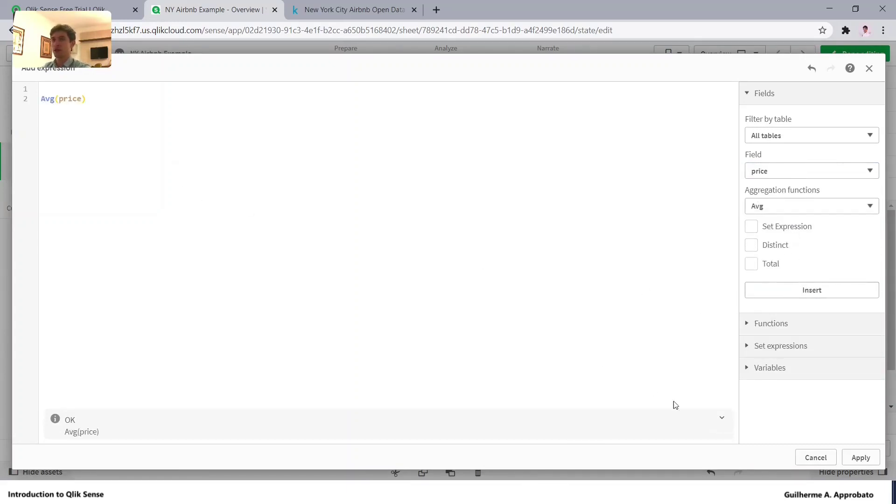
{"action": "left_click", "coordinate": [860, 459]}
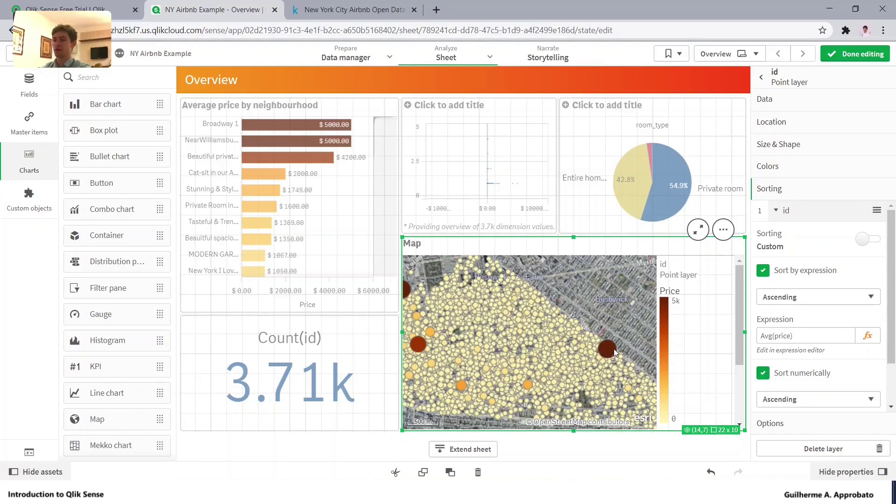
Collapse the id sorting settings of the point layer and finish editing the sheet.
{"action": "left_click", "coordinate": [778, 211]}
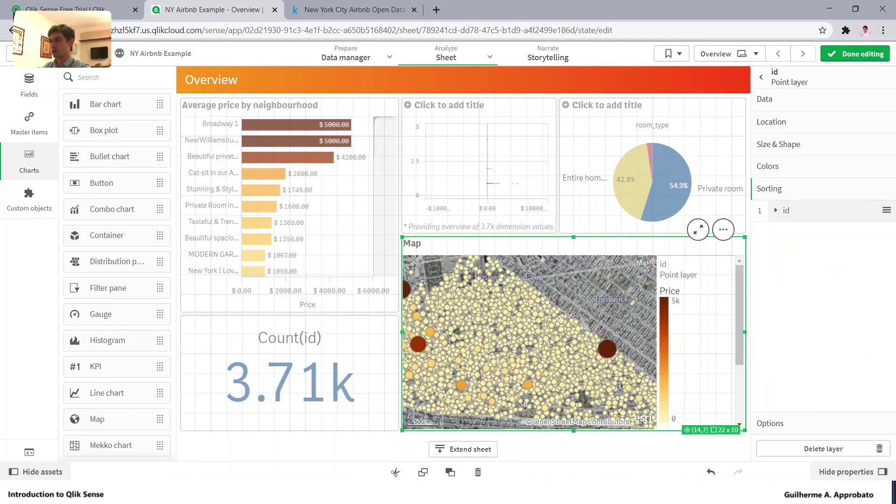
{"action": "scroll", "coordinate": [534, 368], "scroll_direction": "down", "scroll_amount": 2}
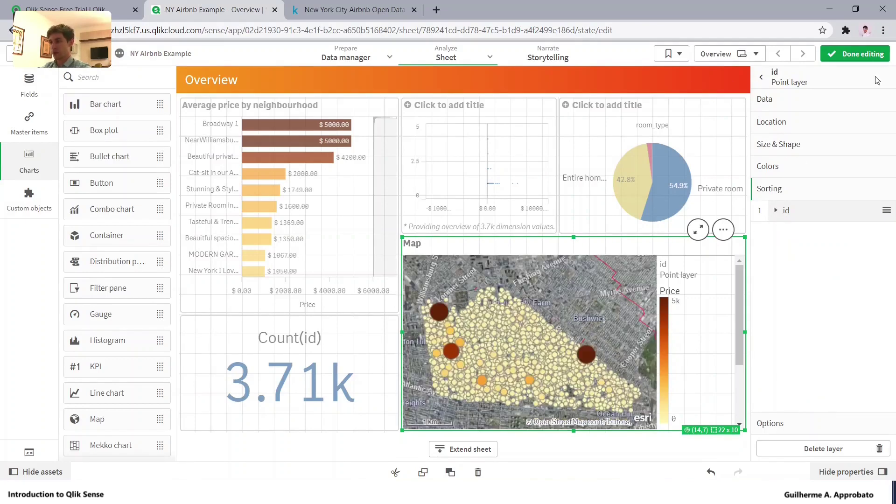
{"action": "left_click", "coordinate": [839, 55]}
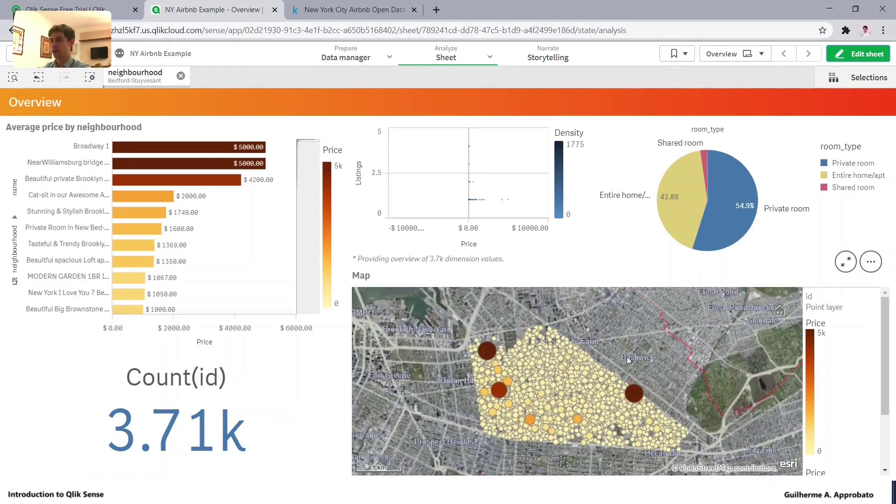
Lasso the listings in the northwestern part of the map, confirm the selection, and clear the resulting id filter.
{"action": "left_click", "coordinate": [680, 352]}
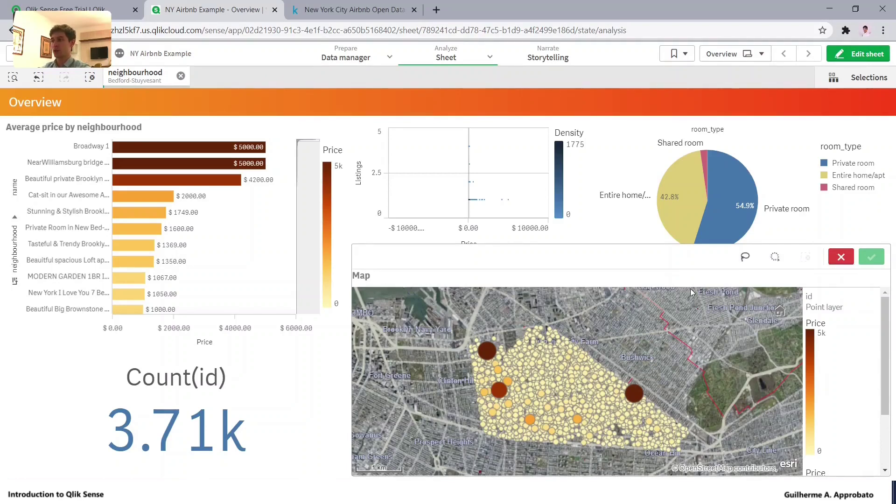
{"action": "left_click", "coordinate": [745, 257]}
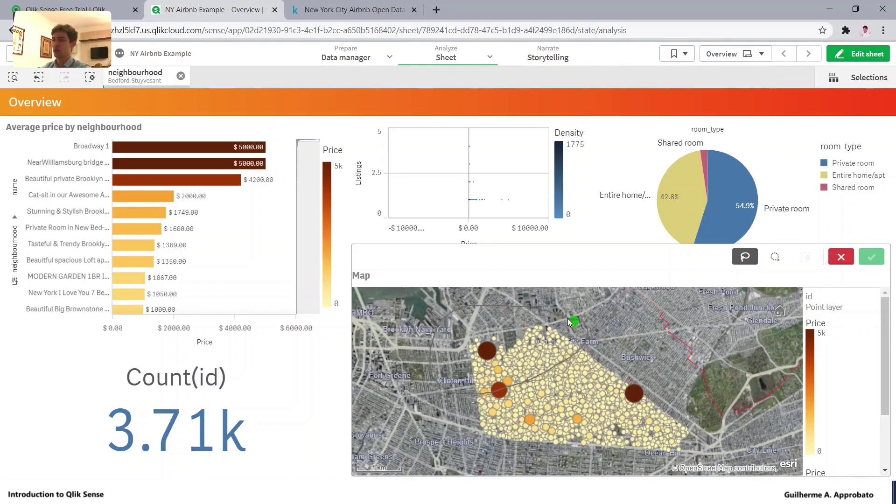
{"action": "left_click_drag", "start_coordinate": [568, 318], "coordinate": [574, 322]}
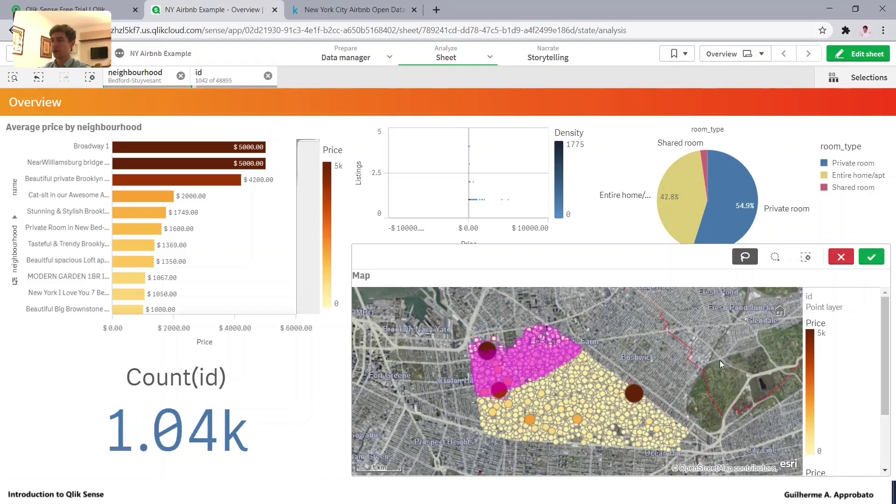
{"action": "left_click", "coordinate": [871, 257]}
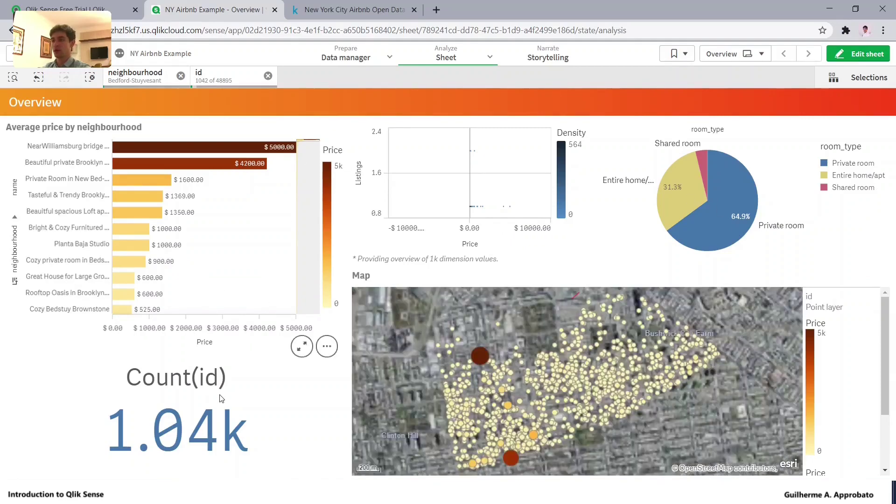
{"action": "left_click", "coordinate": [268, 75]}
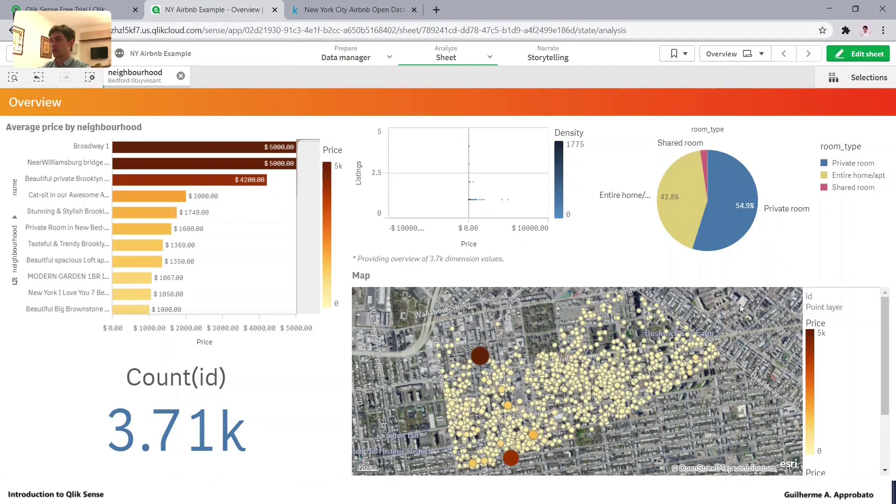
Try to select the listings around the middle of the neighbourhood on the map with a circle selection and confirm it.
{"action": "scroll", "coordinate": [741, 329], "scroll_direction": "down", "scroll_amount": 3}
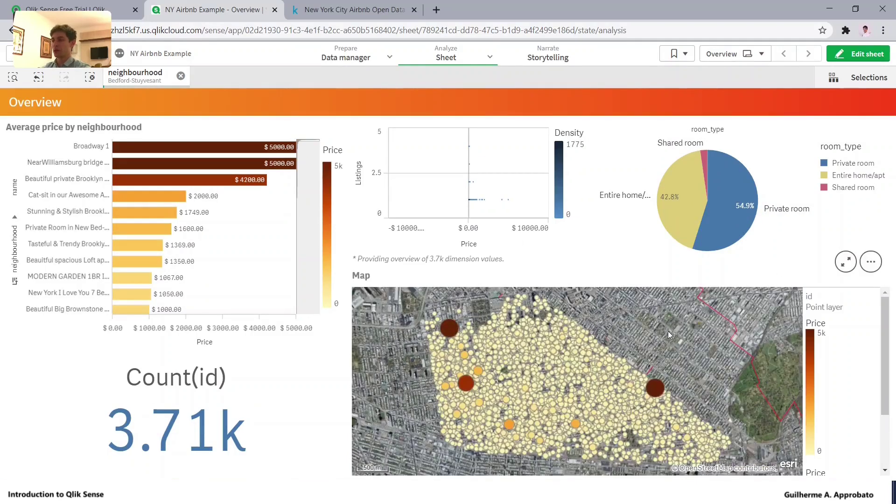
{"action": "left_click", "coordinate": [660, 335]}
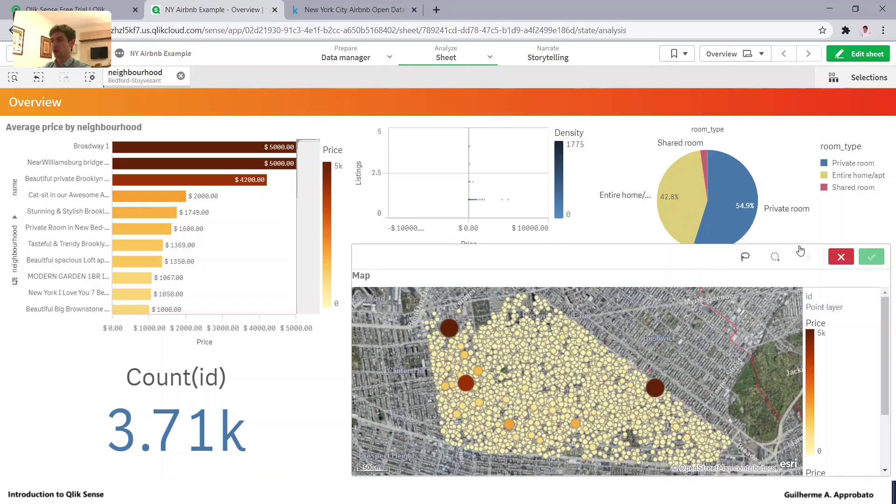
{"action": "left_click", "coordinate": [775, 257]}
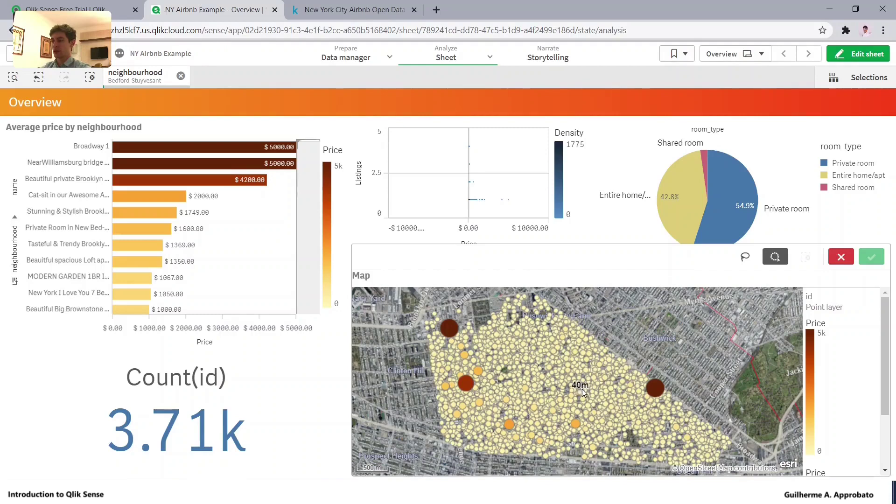
{"action": "left_click_drag", "start_coordinate": [582, 390], "coordinate": [606, 423]}
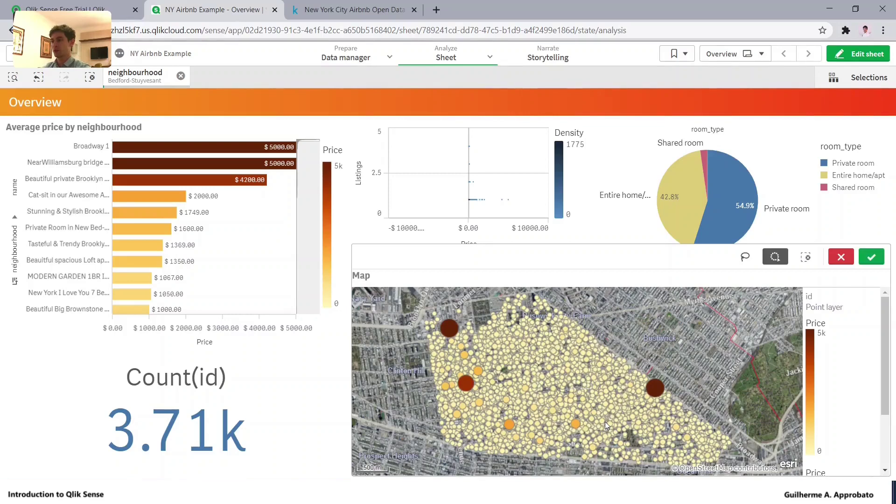
{"action": "left_click", "coordinate": [870, 258]}
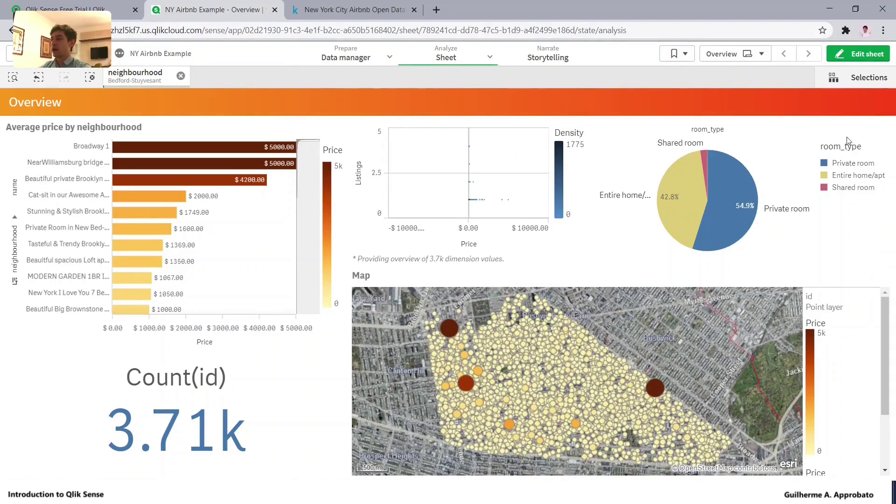
Edit the sheet and add a density layer to the map with id as its dimension.
{"action": "left_click", "coordinate": [859, 54]}
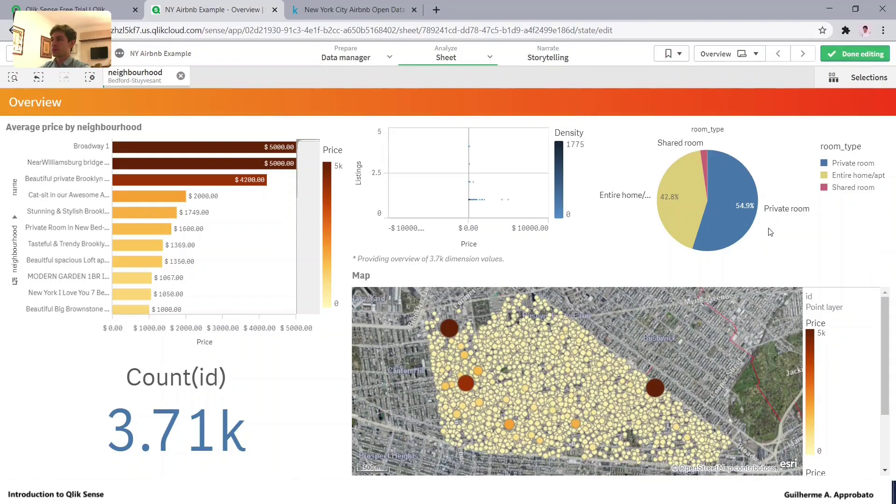
{"action": "left_click", "coordinate": [608, 335]}
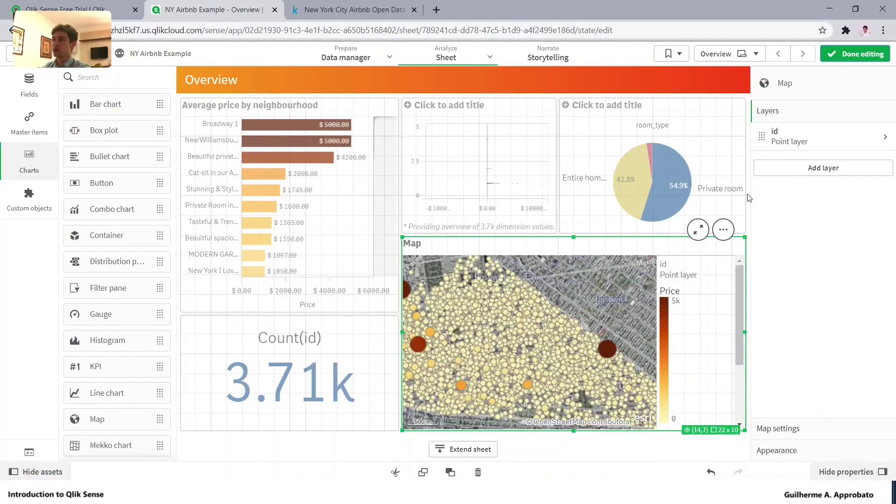
{"action": "left_click", "coordinate": [813, 169]}
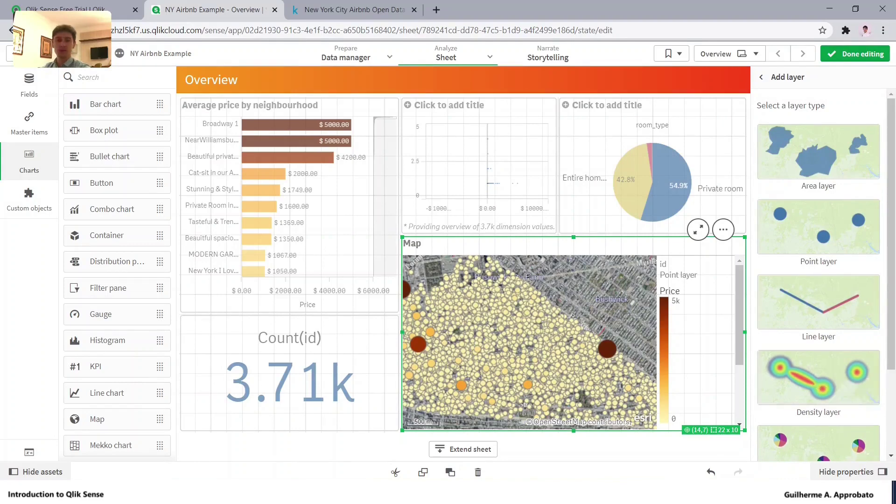
{"action": "left_click", "coordinate": [816, 386]}
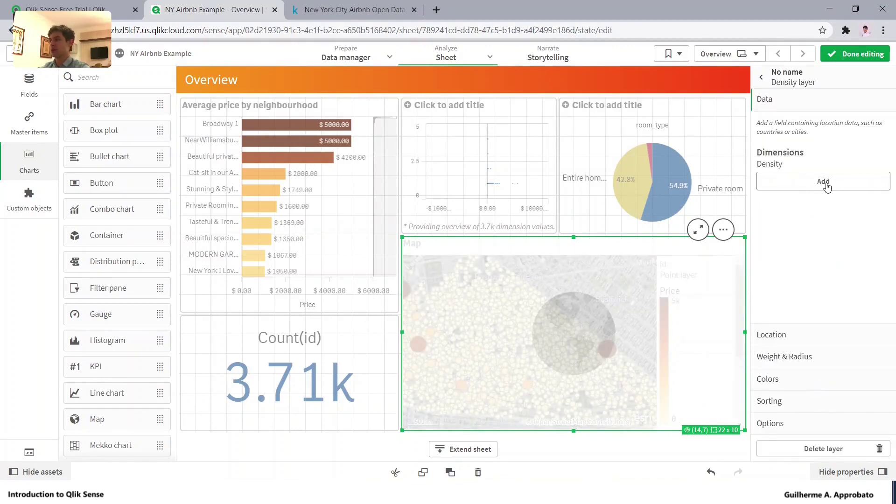
{"action": "left_click", "coordinate": [826, 187]}
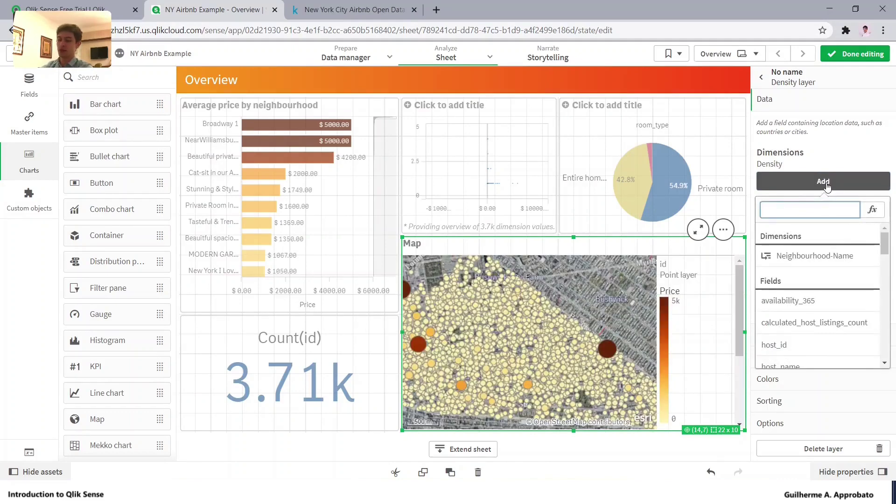
{"action": "type", "text": "id"}
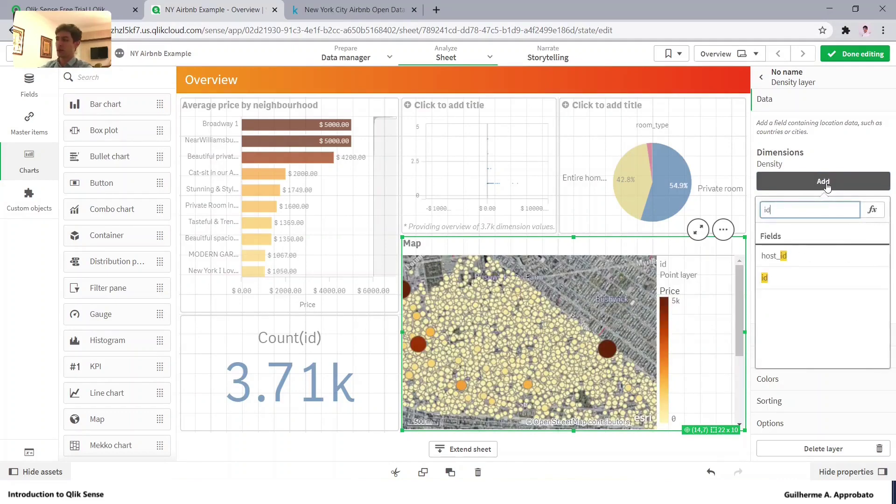
{"action": "left_click", "coordinate": [814, 283]}
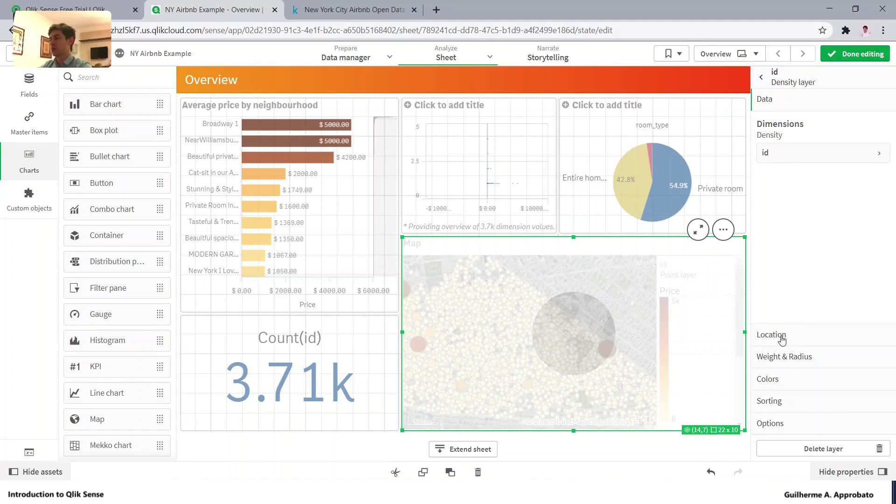
Locate the density layer by latitude and longitude fields, using latitude and longitude respectively.
{"action": "left_click", "coordinate": [772, 335]}
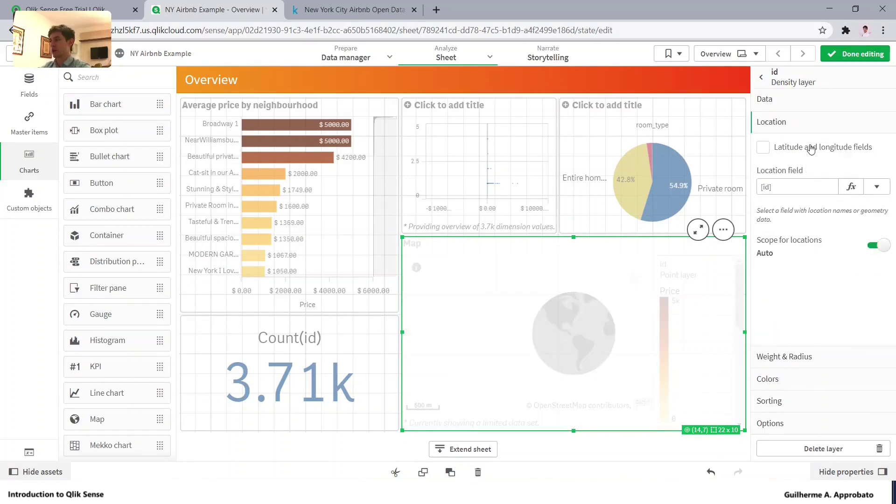
{"action": "left_click", "coordinate": [789, 149]}
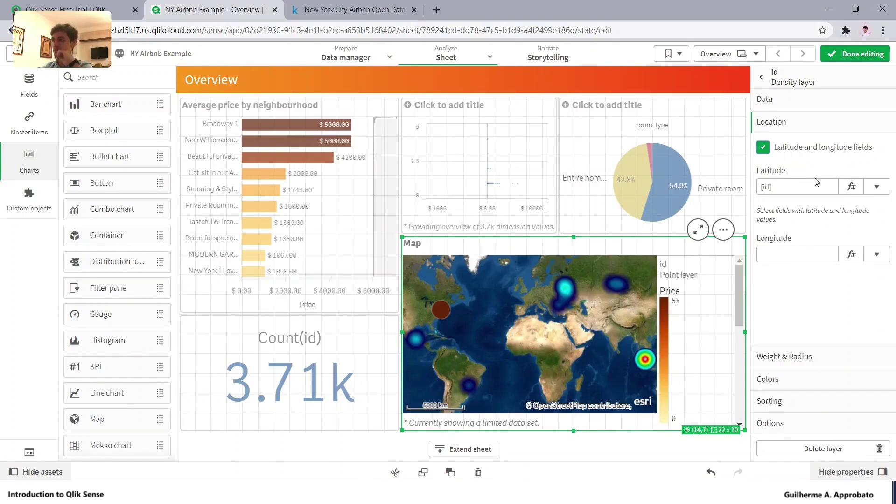
{"action": "left_click", "coordinate": [876, 187]}
{"action": "type", "text": "lat"}
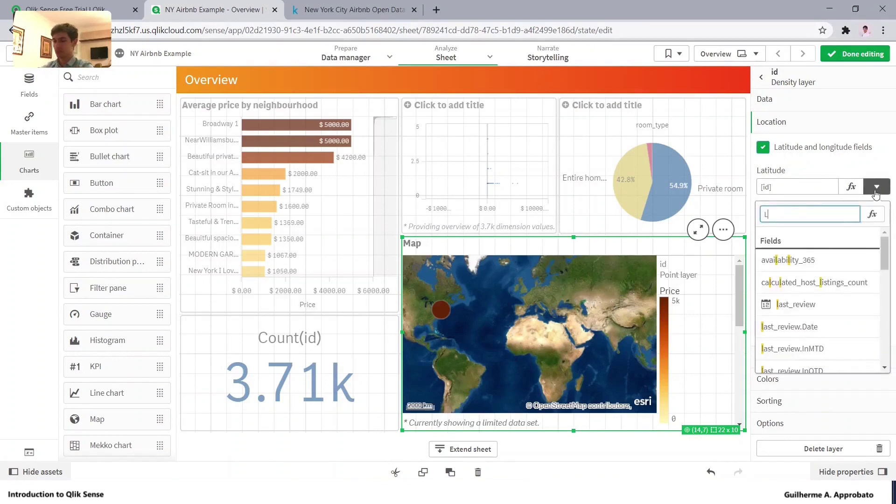
{"action": "left_click", "coordinate": [784, 283]}
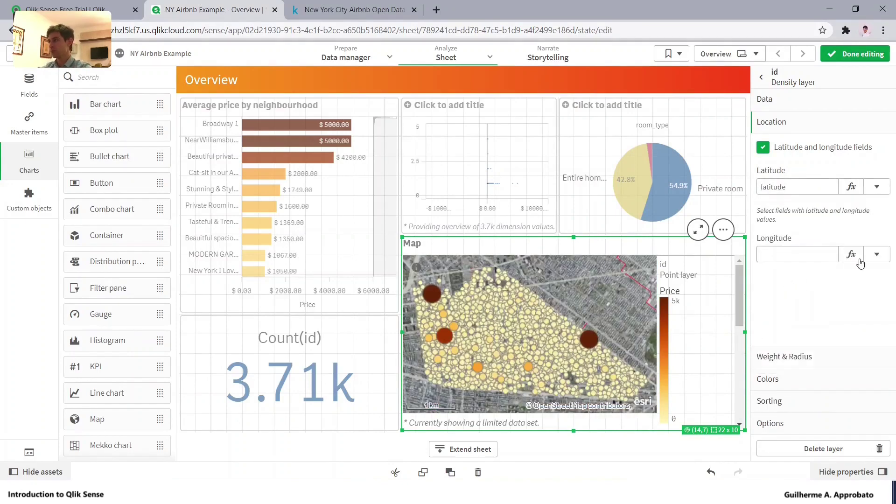
{"action": "left_click", "coordinate": [876, 254]}
{"action": "type", "text": "lon"}
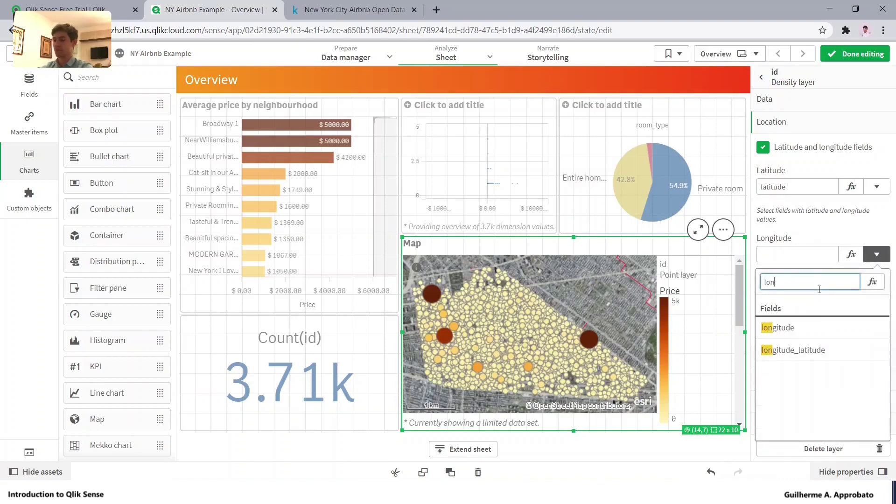
{"action": "left_click", "coordinate": [798, 332]}
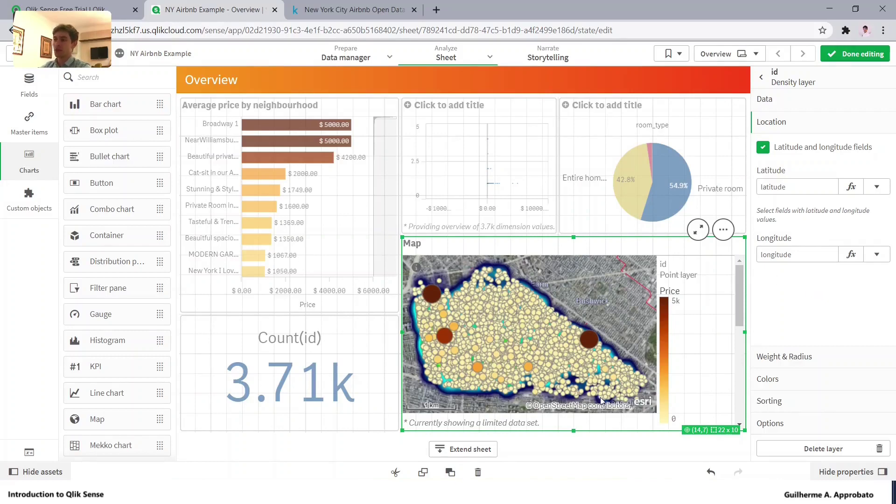
Label the density layer's id dimension Heatmap and move the layer above the id point layer.
{"action": "left_click", "coordinate": [783, 103]}
{"action": "left_click", "coordinate": [789, 153]}
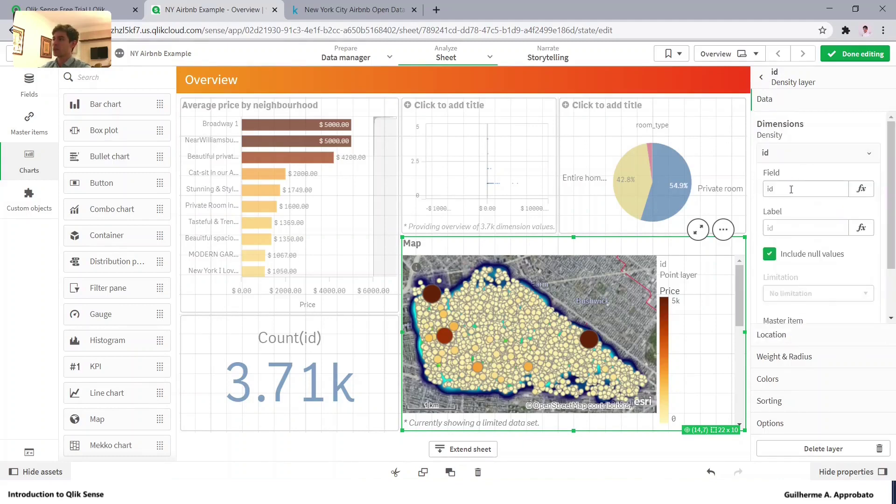
{"action": "left_click", "coordinate": [792, 229]}
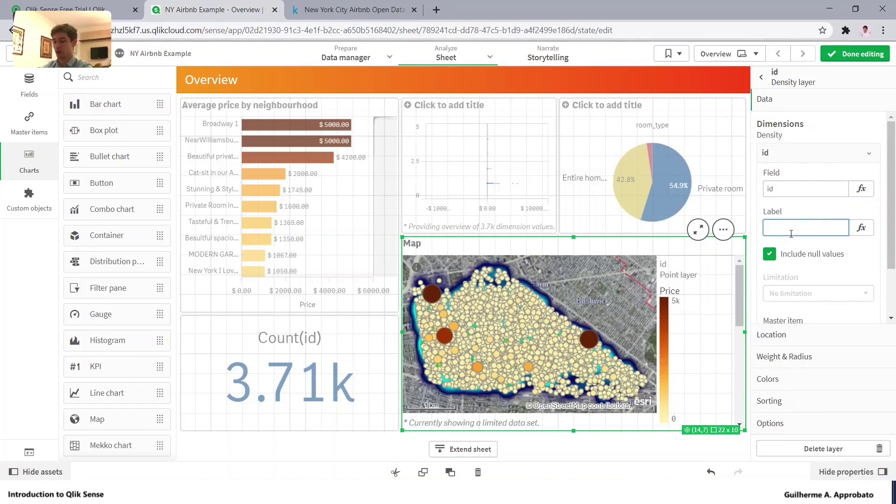
{"action": "type", "text": "Heatma"}
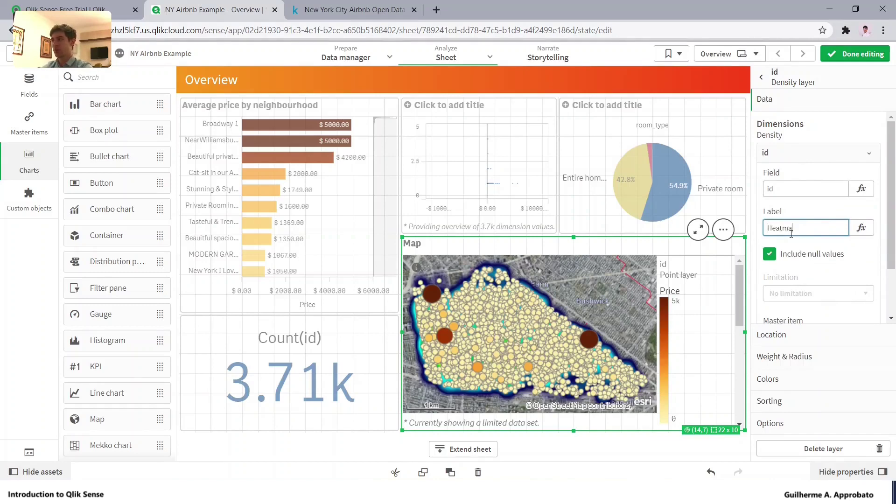
{"action": "type", "text": "p"}
{"action": "key", "text": "Return"}
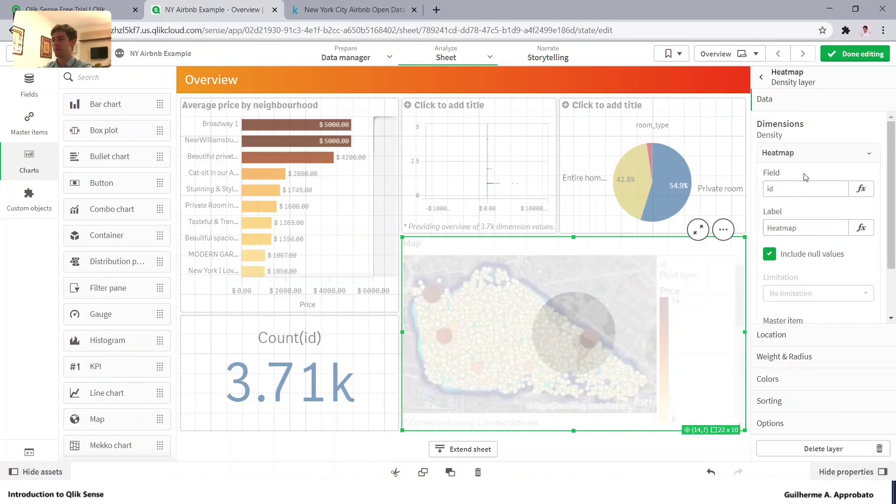
{"action": "left_click", "coordinate": [813, 153]}
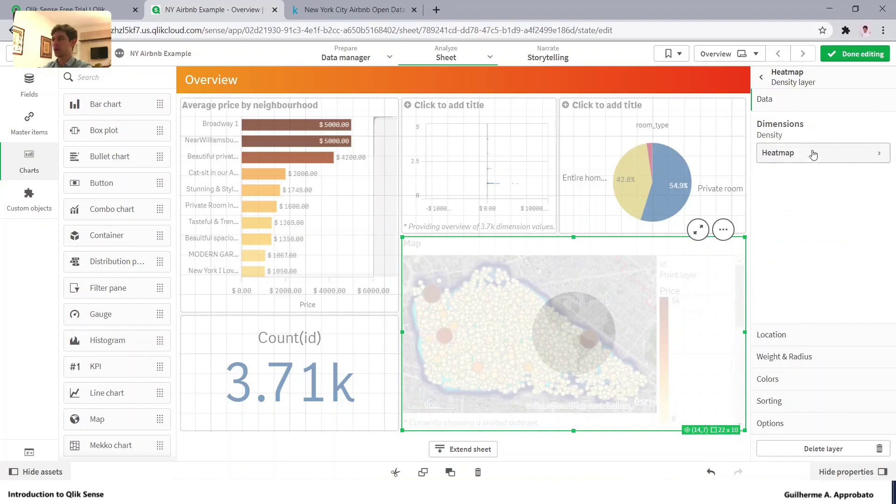
{"action": "left_click", "coordinate": [764, 78]}
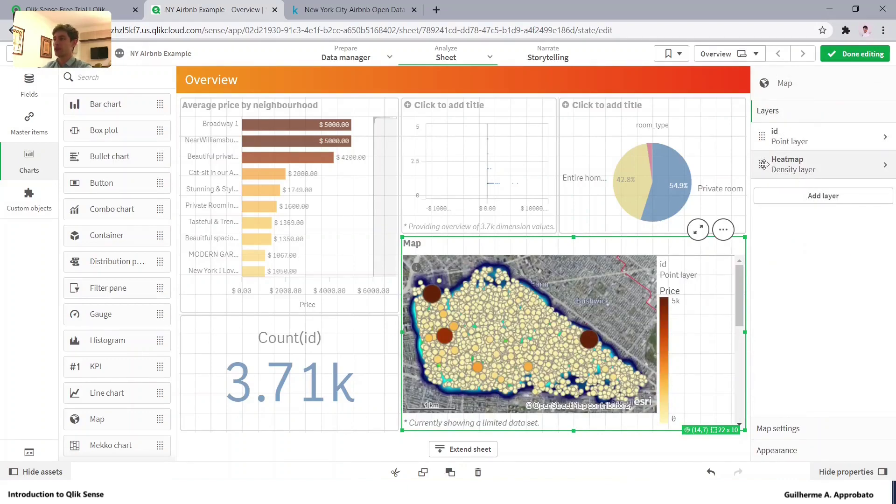
{"action": "left_click_drag", "start_coordinate": [764, 164], "coordinate": [765, 136]}
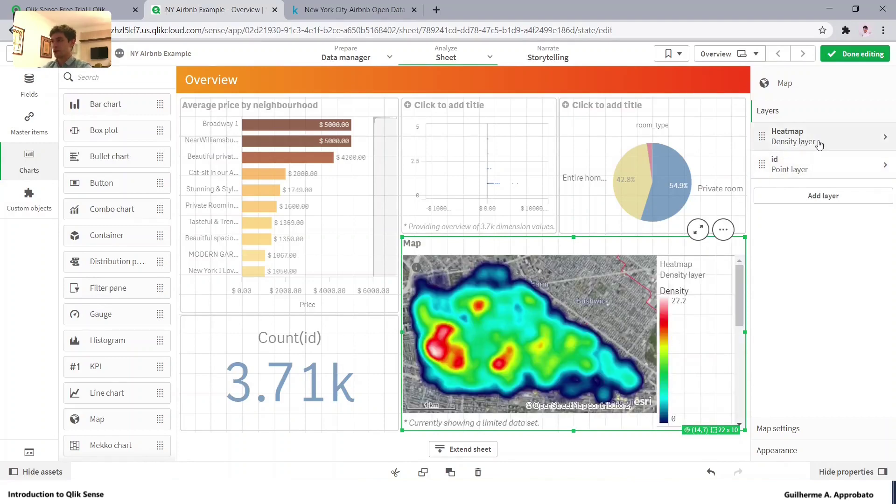
Weight the Heatmap density layer by Count(id).
{"action": "left_click", "coordinate": [847, 144]}
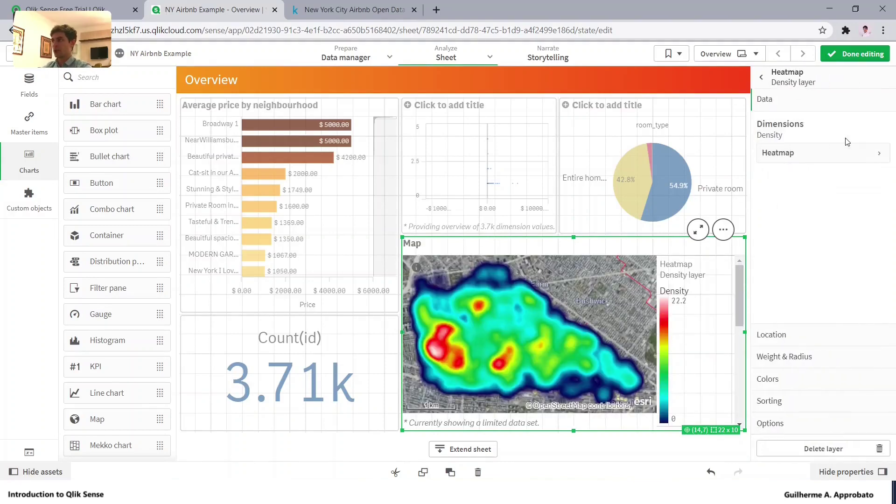
{"action": "left_click", "coordinate": [788, 337]}
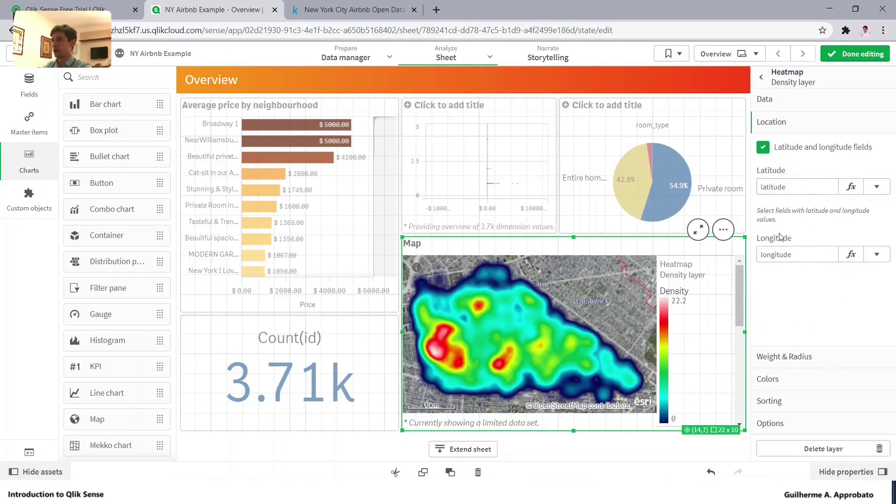
{"action": "left_click", "coordinate": [802, 361]}
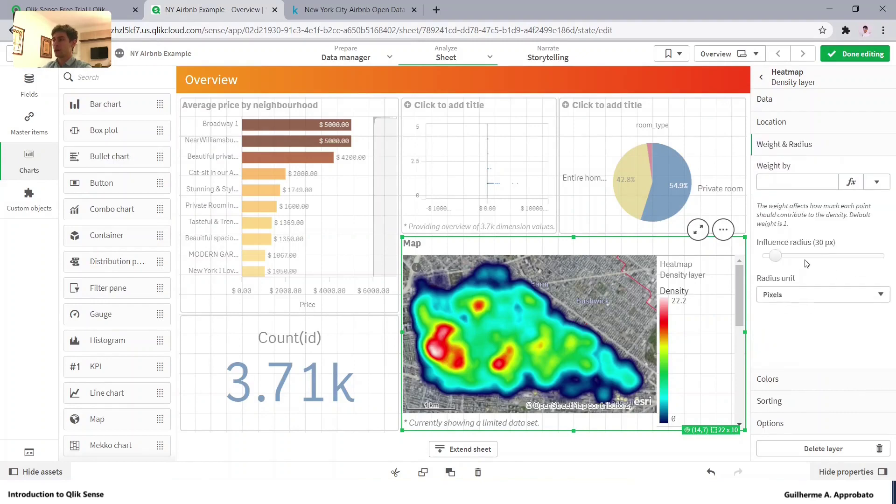
{"action": "left_click", "coordinate": [876, 182]}
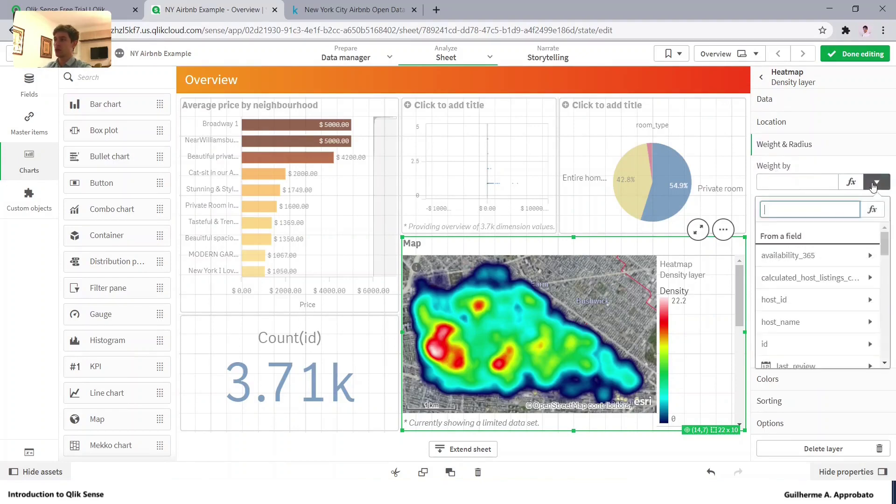
{"action": "left_click", "coordinate": [795, 344]}
{"action": "left_click", "coordinate": [778, 272]}
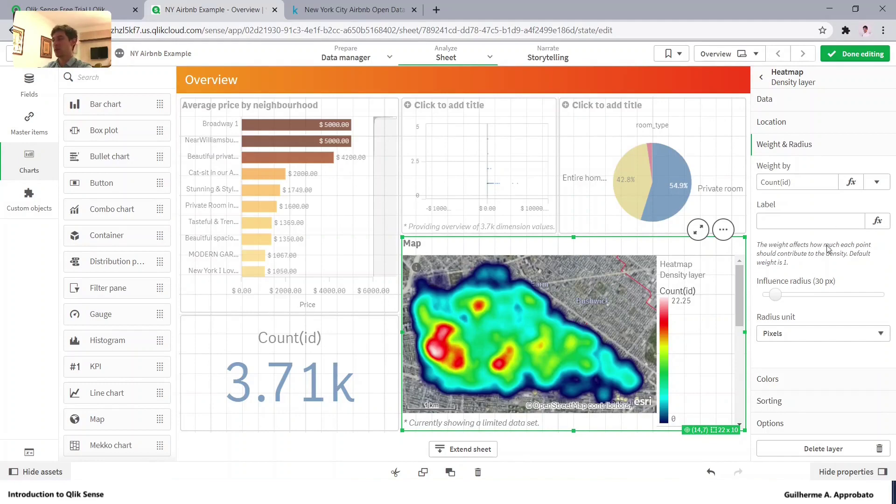
Weight the Heatmap density layer by Avg(price) and label the weight Price.
{"action": "left_click", "coordinate": [877, 182]}
{"action": "scroll", "coordinate": [810, 337], "scroll_direction": "down", "scroll_amount": 5}
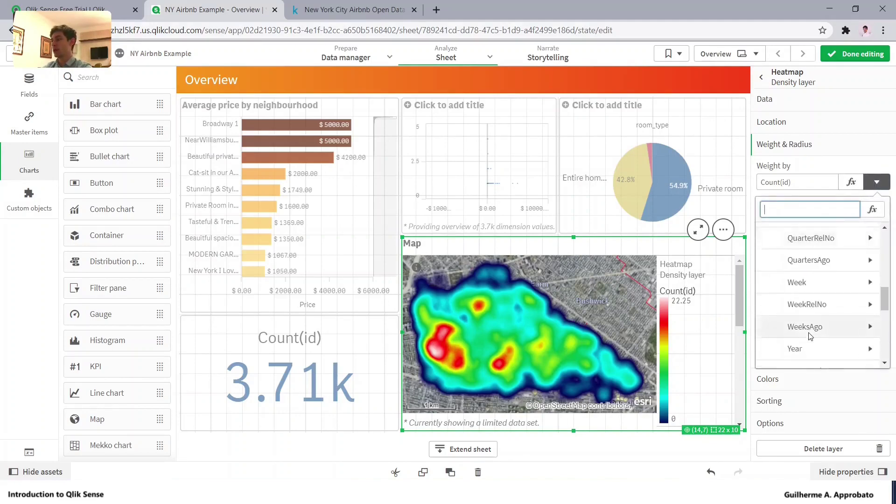
{"action": "left_click", "coordinate": [808, 314]}
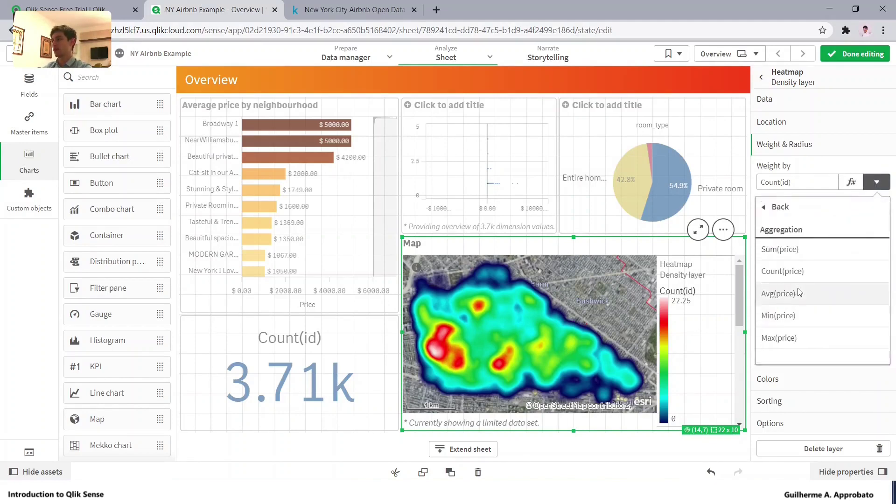
{"action": "left_click", "coordinate": [800, 294]}
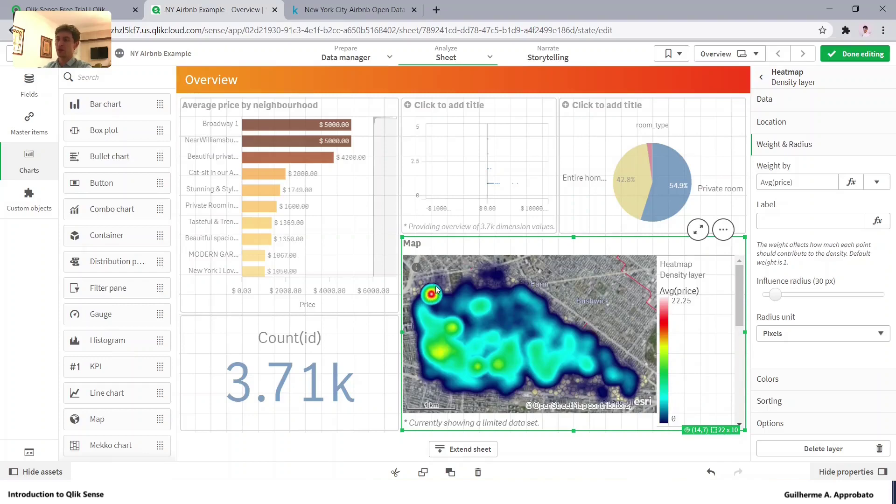
{"action": "left_click", "coordinate": [778, 226]}
{"action": "type", "text": "Price"}
{"action": "key", "text": "Return"}
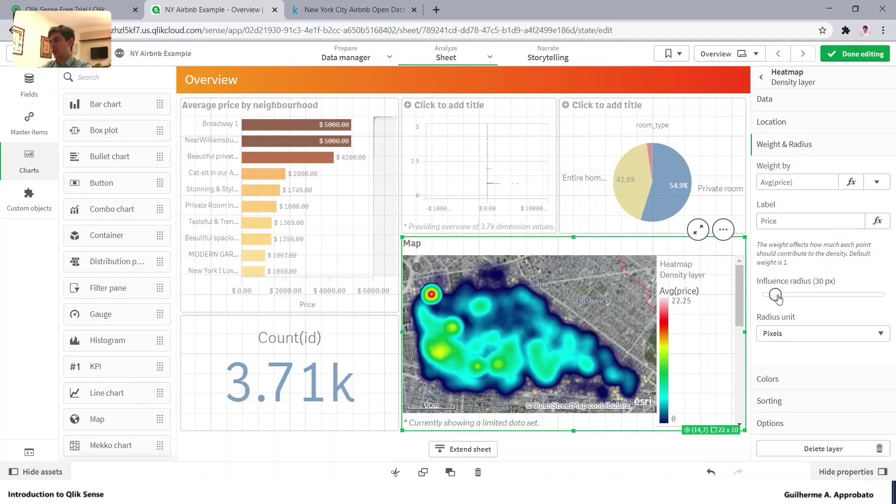
Try an influence radius of 80 px on the Heatmap layer, reduce it again, and review the layer's color and sorting settings.
{"action": "left_click_drag", "start_coordinate": [776, 295], "coordinate": [801, 296]}
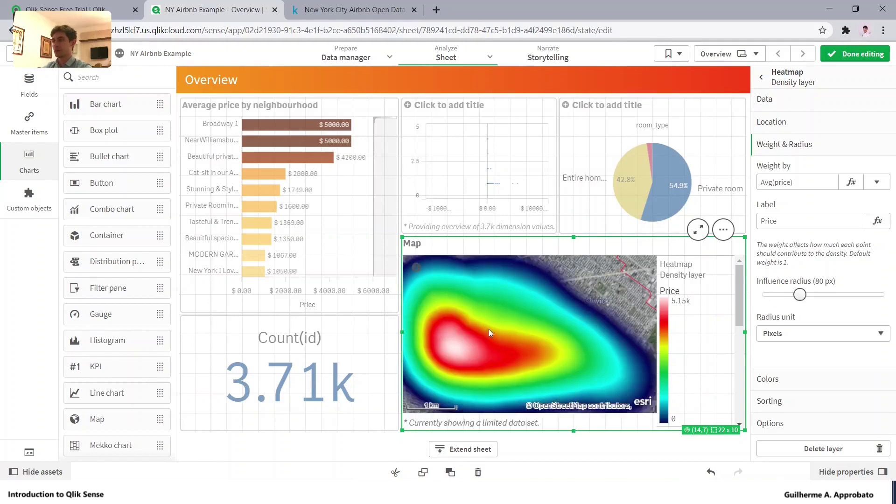
{"action": "left_click_drag", "start_coordinate": [800, 294], "coordinate": [771, 295]}
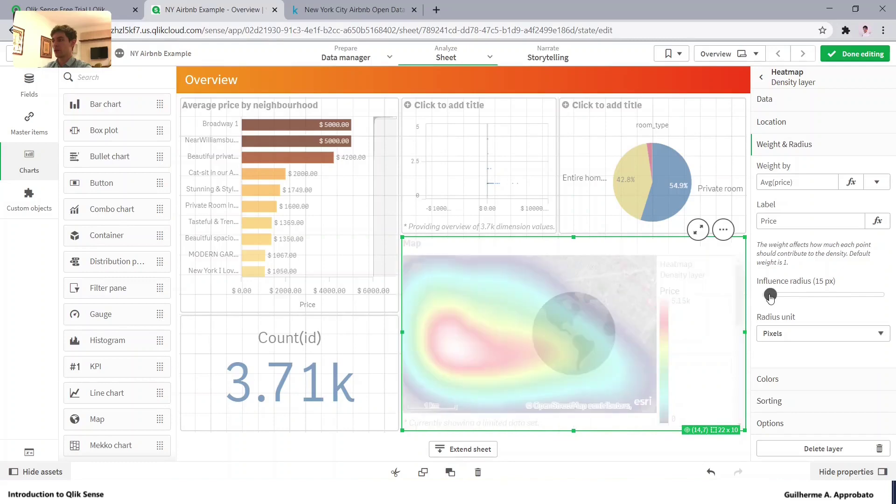
{"action": "left_click", "coordinate": [774, 385]}
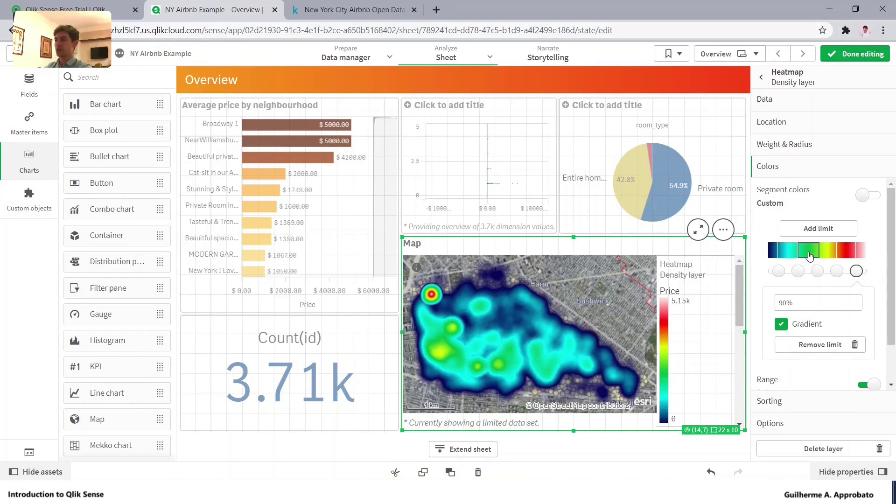
{"action": "left_click", "coordinate": [771, 401]}
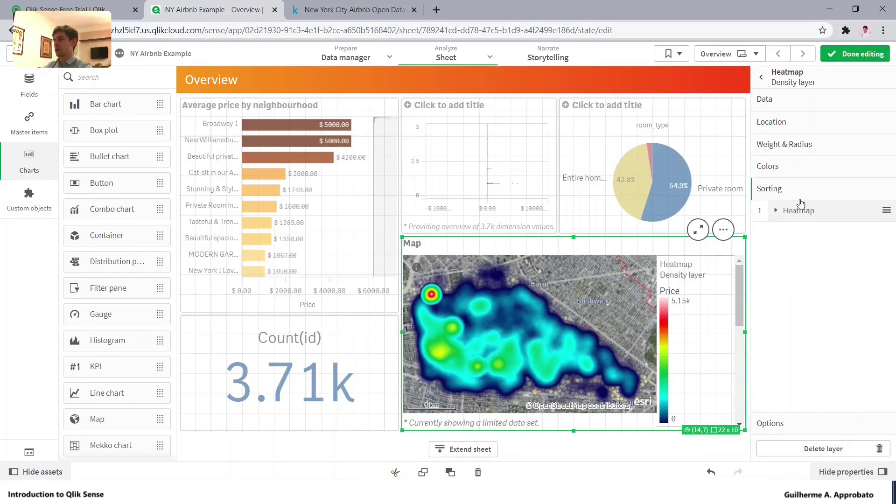
Set the Heatmap density layer's maximum visible objects to 4000.
{"action": "left_click", "coordinate": [783, 424]}
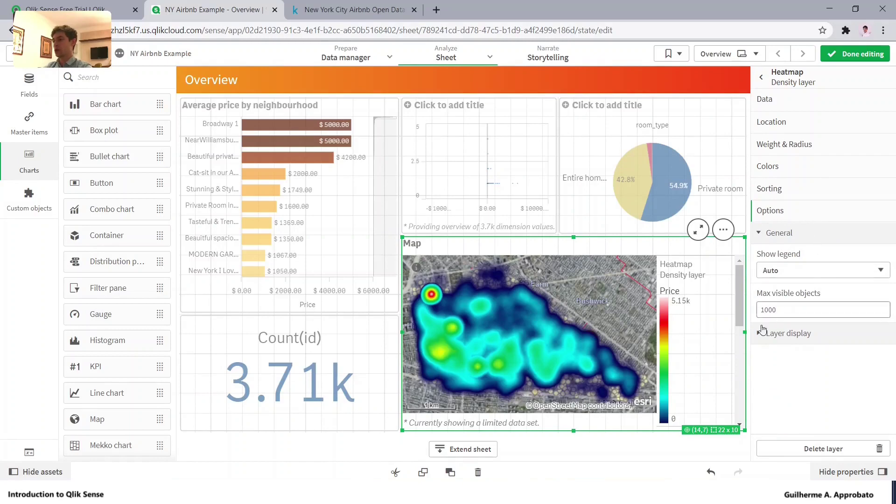
{"action": "left_click_drag", "start_coordinate": [765, 310], "coordinate": [762, 311]}
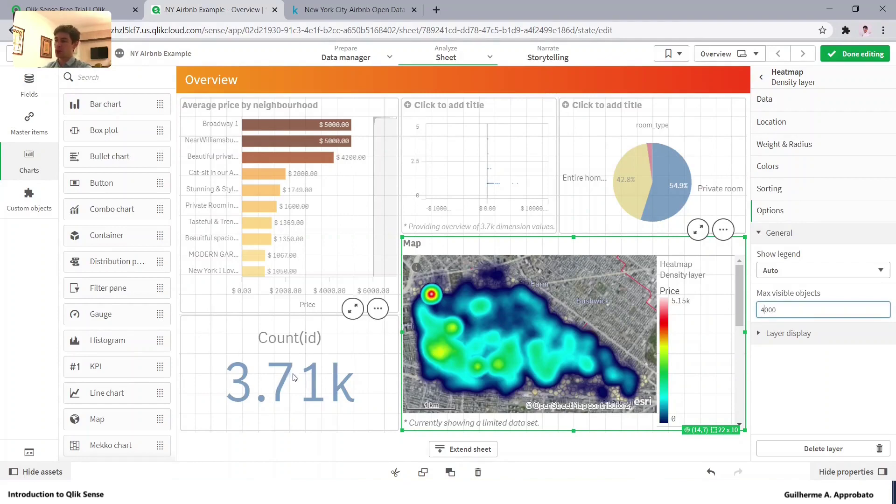
{"action": "key", "text": "Return"}
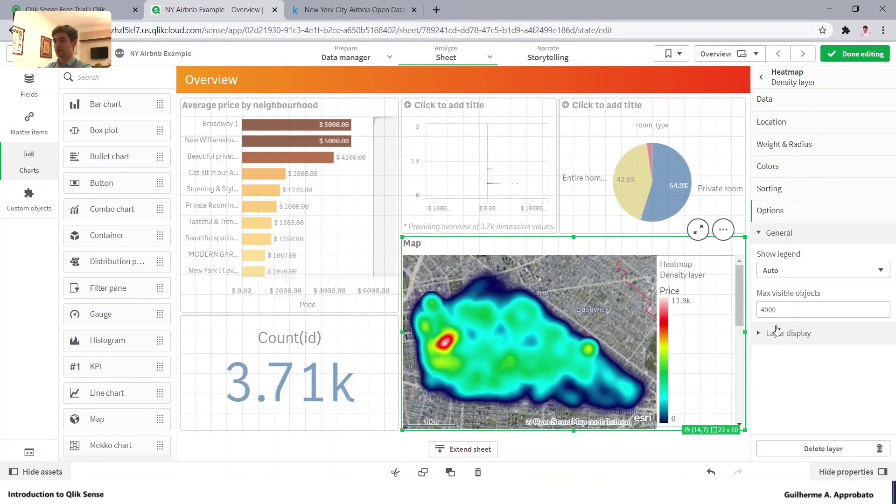
{"action": "left_click", "coordinate": [769, 310]}
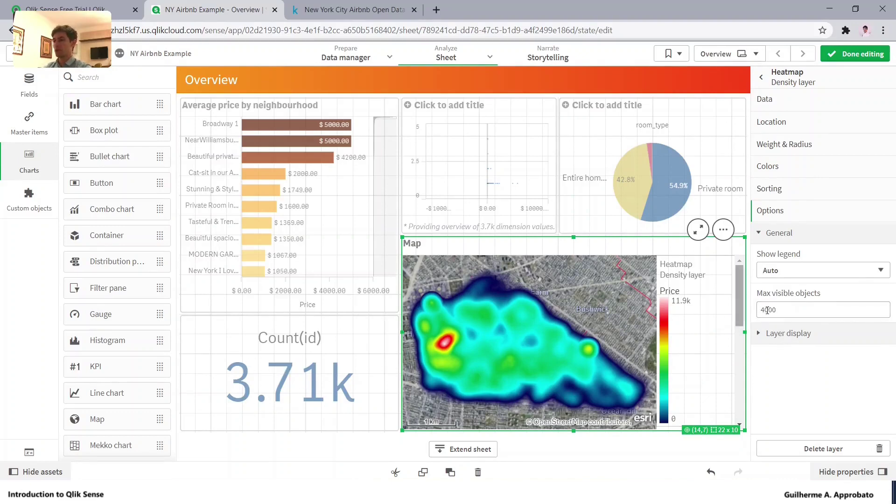
Hide the Heatmap layer to compare the map without it and show it again.
{"action": "left_click", "coordinate": [775, 335]}
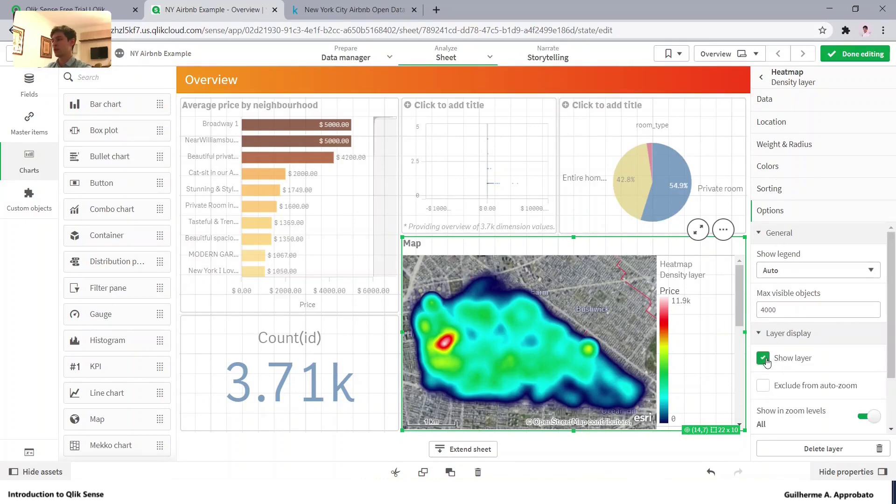
{"action": "left_click", "coordinate": [767, 363]}
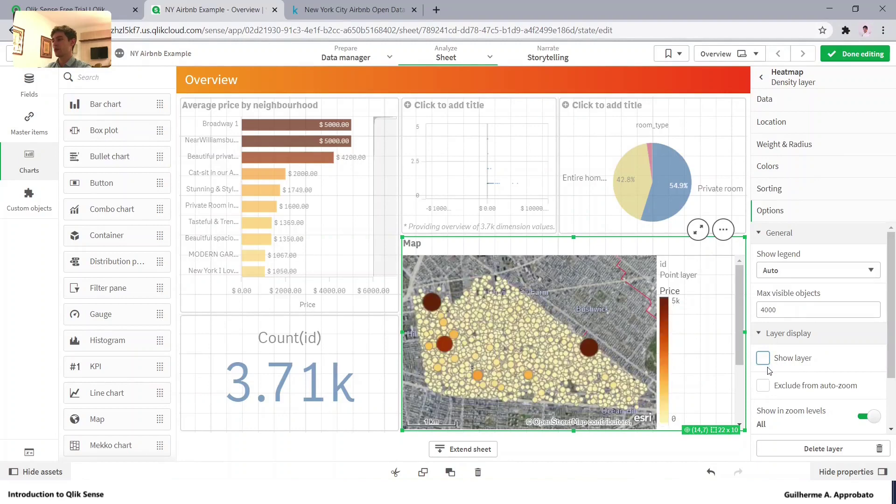
{"action": "left_click", "coordinate": [765, 361]}
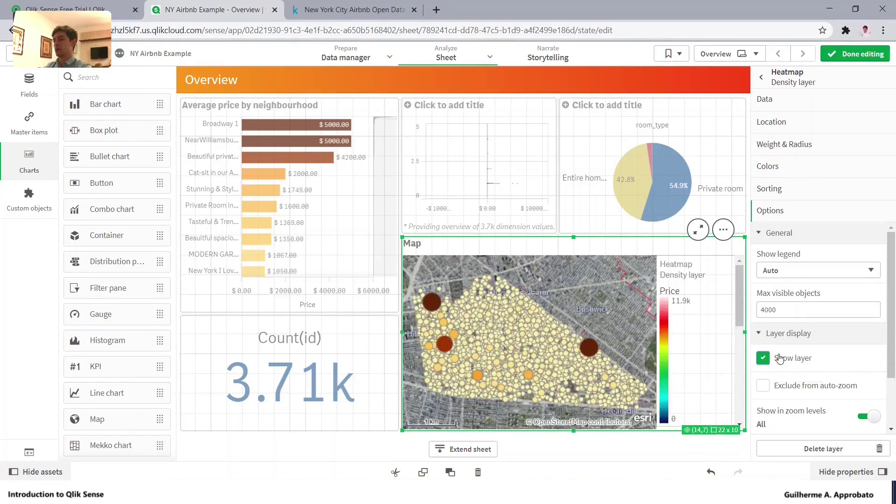
{"action": "scroll", "coordinate": [815, 377], "scroll_direction": "down", "scroll_amount": 2}
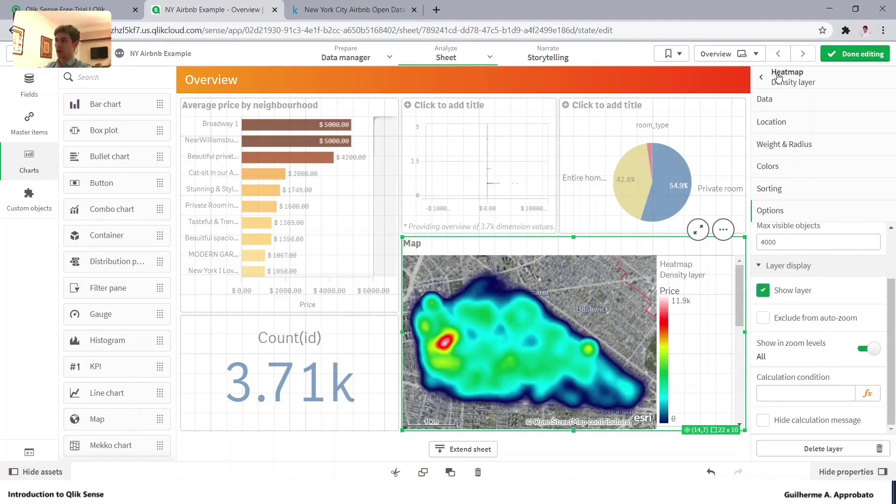
Move the Heatmap density layer below the id point layer and finish editing the sheet.
{"action": "left_click", "coordinate": [778, 79]}
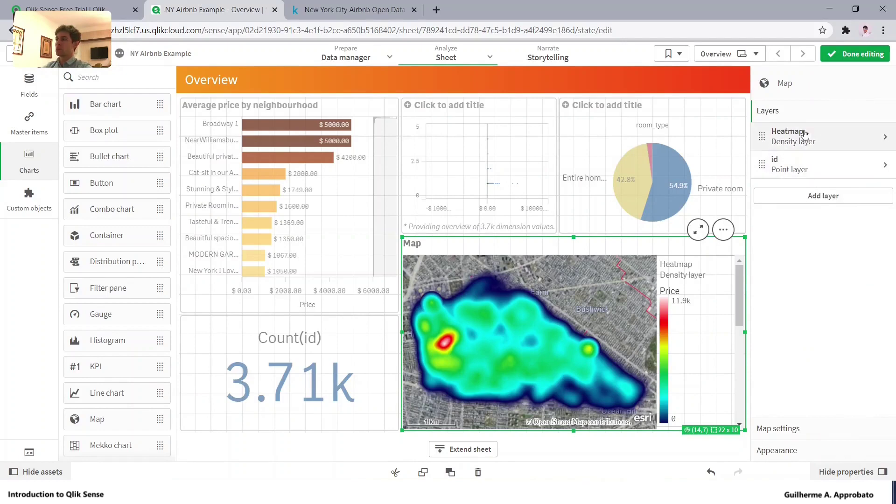
{"action": "left_click_drag", "start_coordinate": [762, 136], "coordinate": [761, 167]}
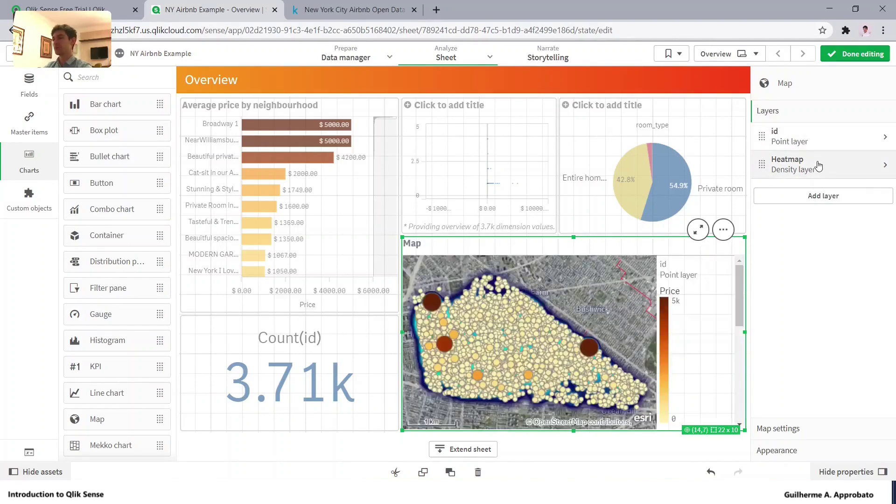
{"action": "left_click", "coordinate": [790, 142]}
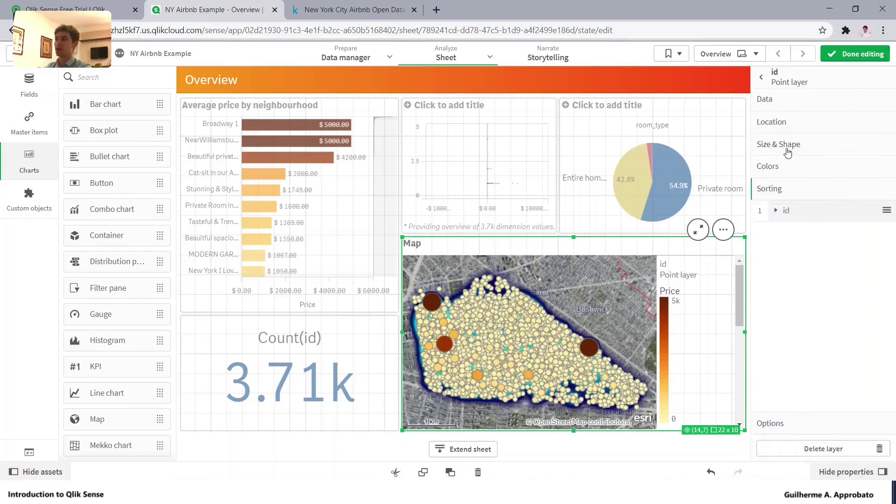
{"action": "left_click", "coordinate": [790, 153]}
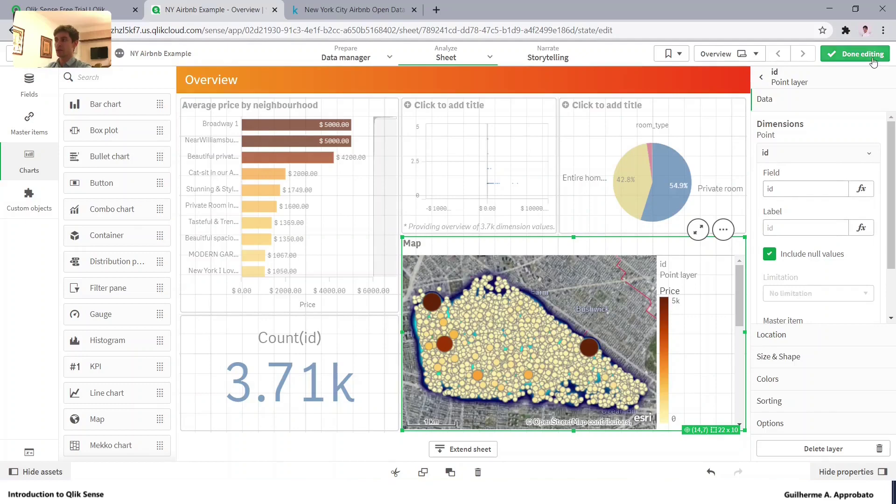
{"action": "left_click", "coordinate": [855, 54]}
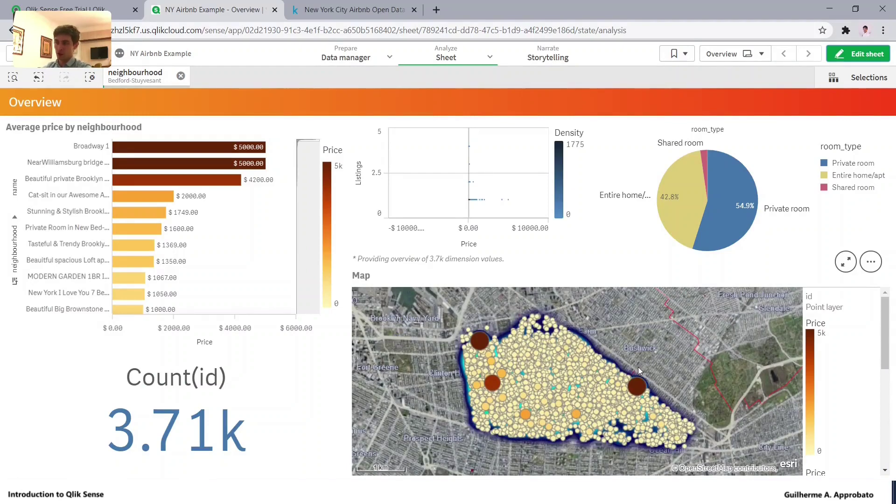
Zoom in on the large dark listing point at the map area's eastern edge and examine its listing details.
{"action": "mouse_move", "coordinate": [638, 386]}
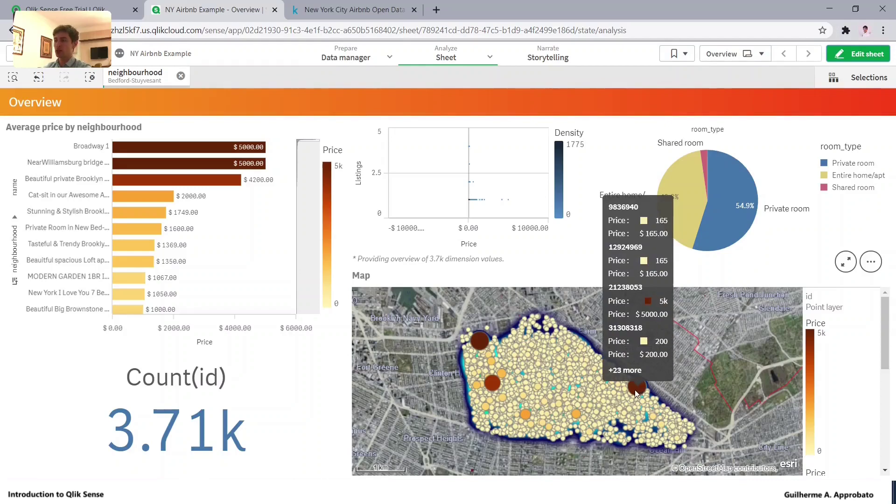
{"action": "scroll", "coordinate": [637, 391], "scroll_direction": "up", "scroll_amount": 2}
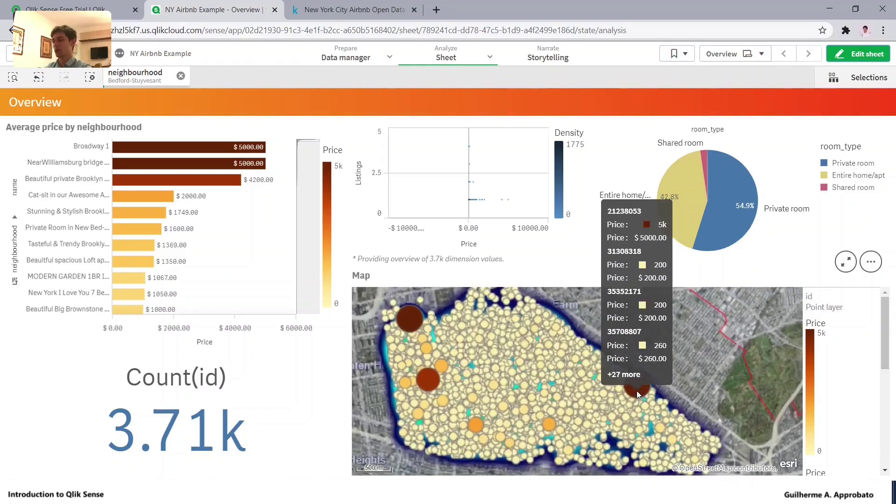
{"action": "scroll", "coordinate": [637, 391], "scroll_direction": "up", "scroll_amount": 3}
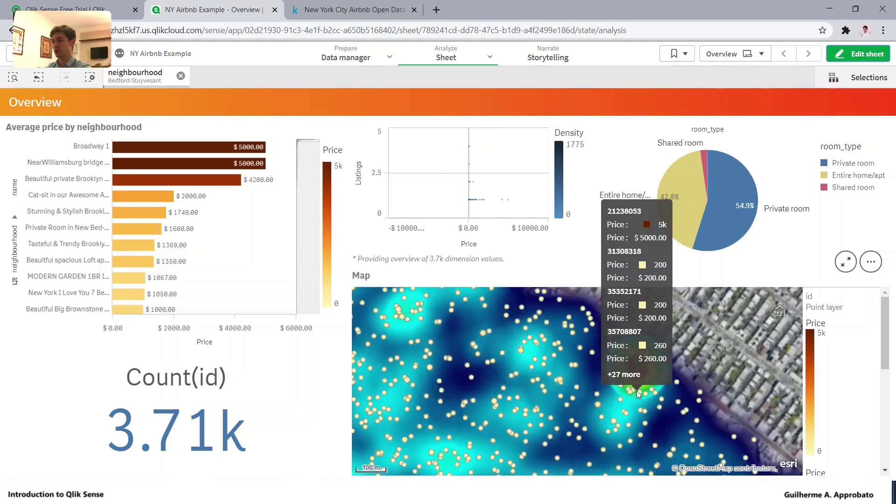
{"action": "mouse_move", "coordinate": [639, 367]}
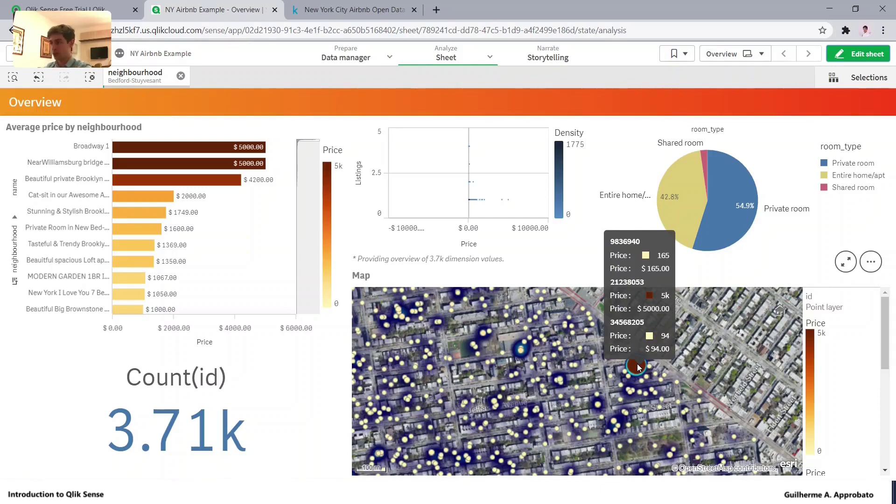
Edit the sheet and change the point layer's id dimension expression to name &' '& id.
{"action": "left_click", "coordinate": [864, 57]}
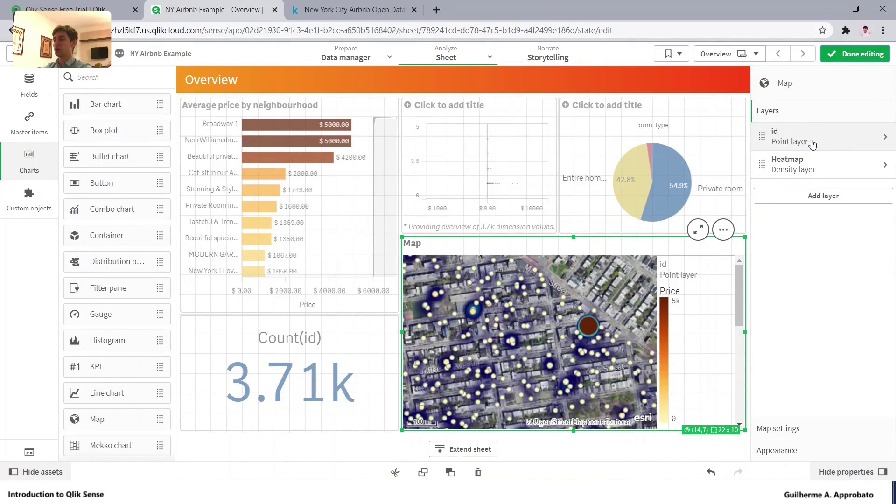
{"action": "left_click", "coordinate": [808, 143]}
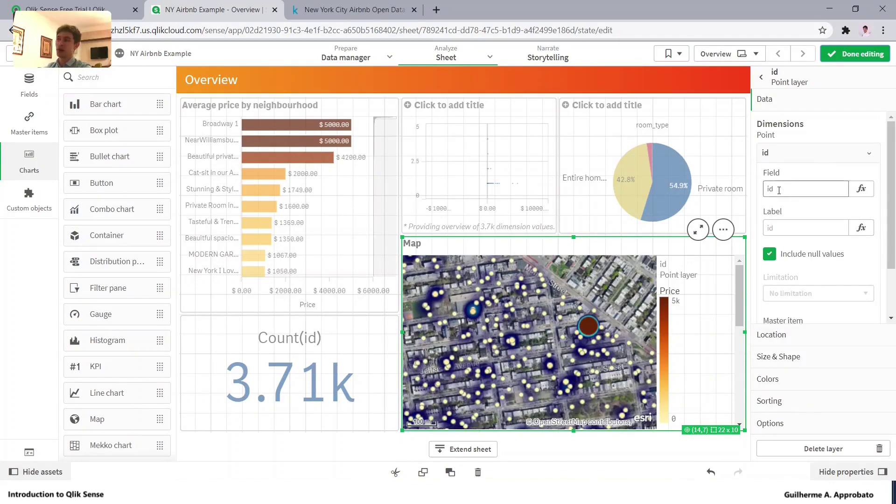
{"action": "left_click", "coordinate": [861, 190]}
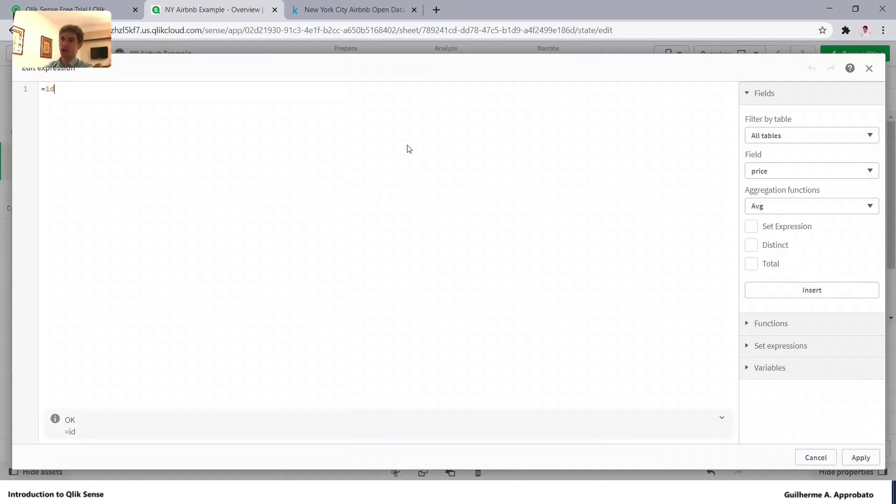
{"action": "key", "text": "Home"}
{"action": "key", "text": "Delete"}
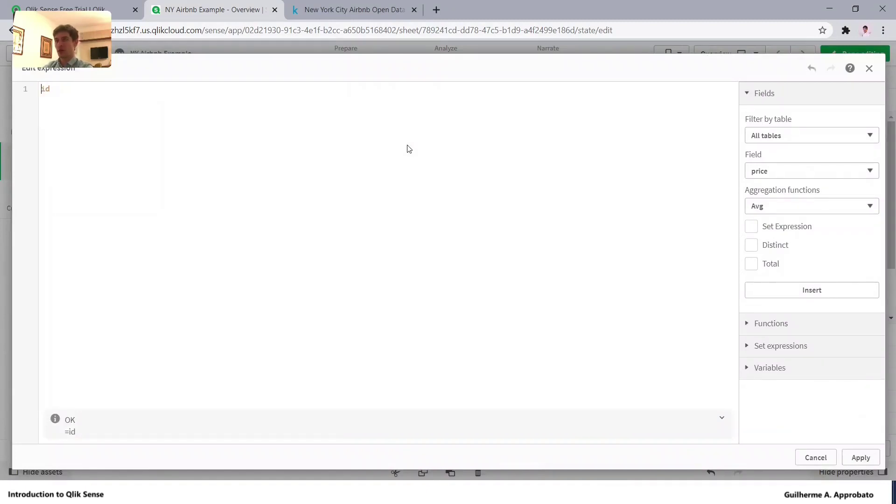
{"action": "type", "text": "name &"}
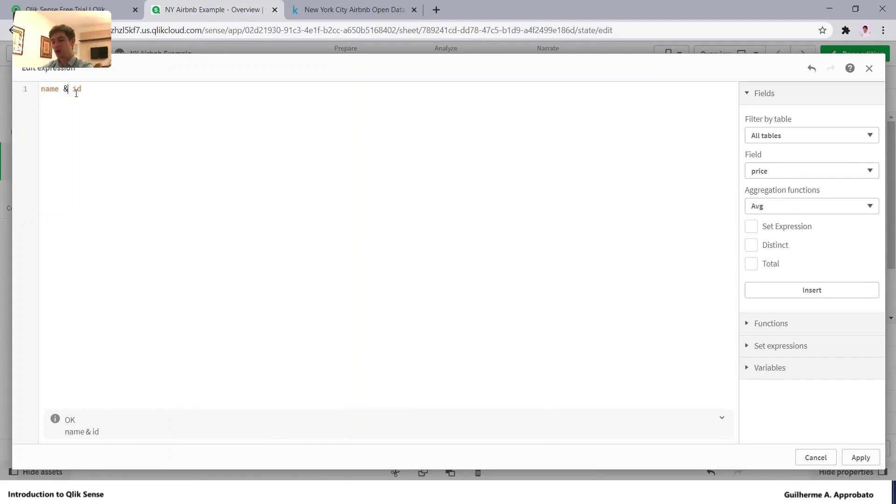
{"action": "type", "text": "' '&"}
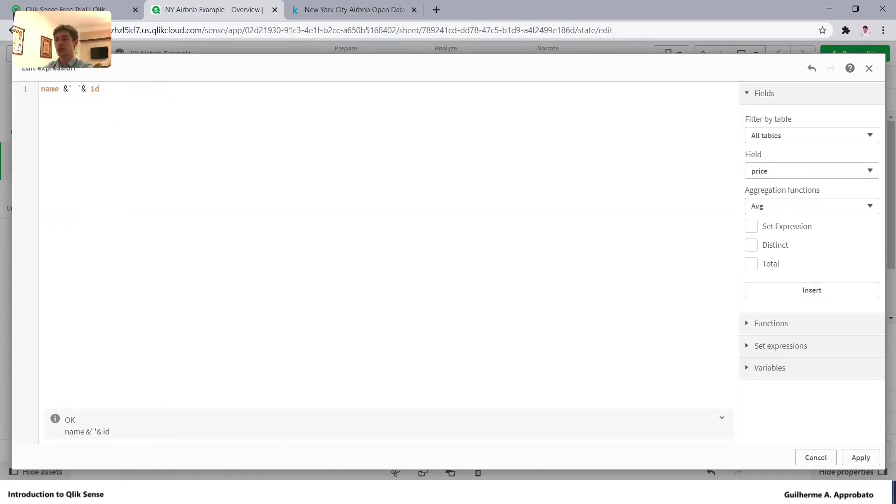
Switch to the AB_NYC_2019 workbook in Excel and widen the name column to examine the listing ids and names.
{"action": "key", "text": "alt+Tab"}
{"action": "left_click_drag", "start_coordinate": [35, 69], "coordinate": [70, 71]}
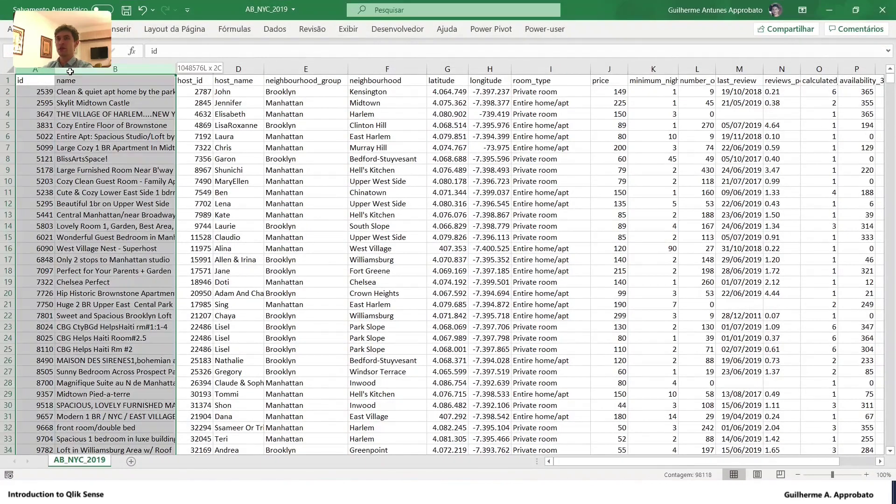
{"action": "left_click", "coordinate": [114, 102]}
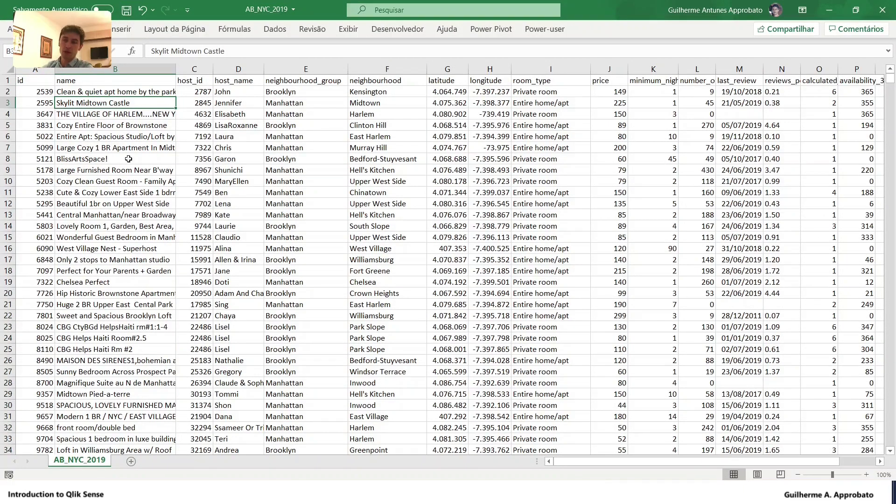
{"action": "left_click", "coordinate": [146, 67]}
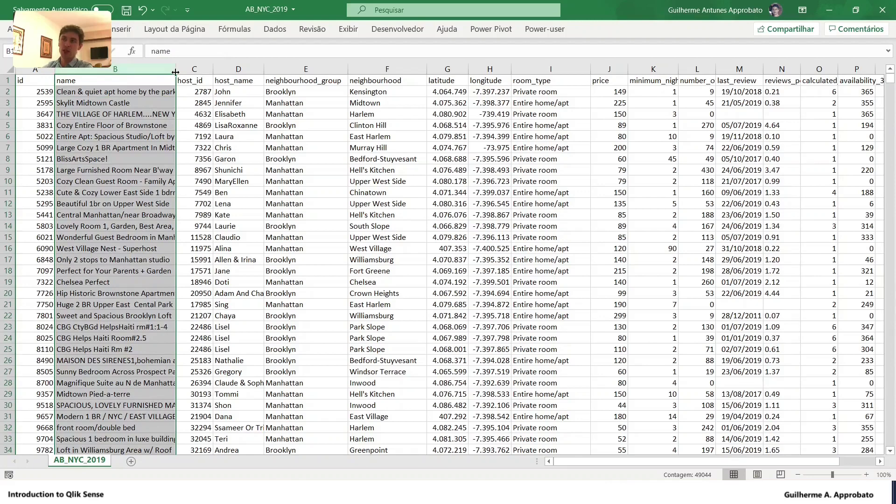
{"action": "left_click_drag", "start_coordinate": [176, 70], "coordinate": [287, 75]}
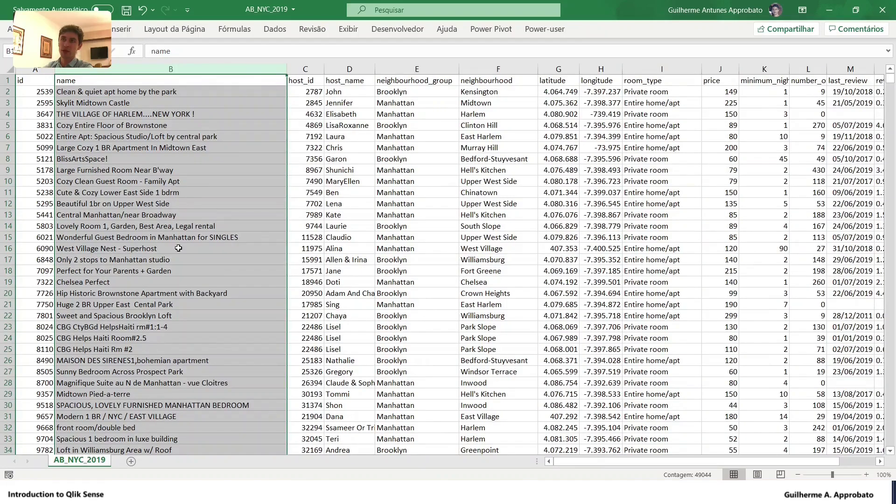
Examine the id and name columns of the AB_NYC_2019 sheet to compare how listings are identified.
{"action": "left_click", "coordinate": [171, 328]}
{"action": "left_click", "coordinate": [40, 102]}
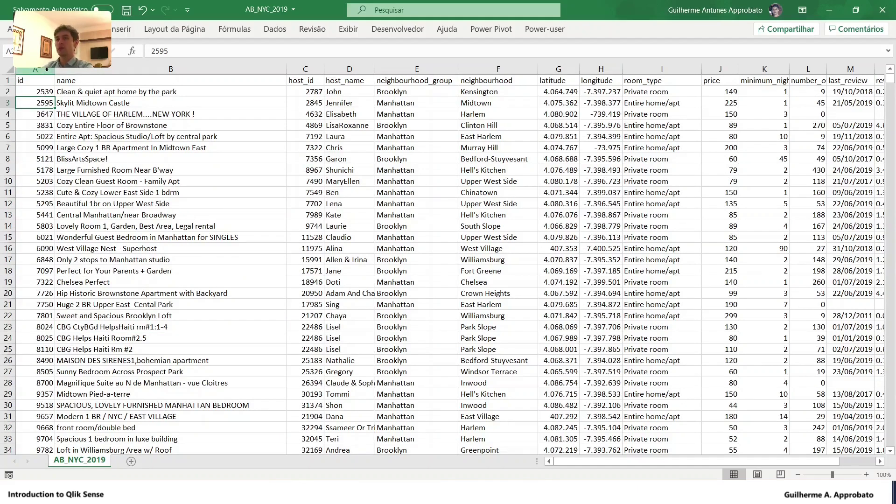
{"action": "left_click_drag", "start_coordinate": [47, 69], "coordinate": [84, 69]}
{"action": "left_click", "coordinate": [87, 126]}
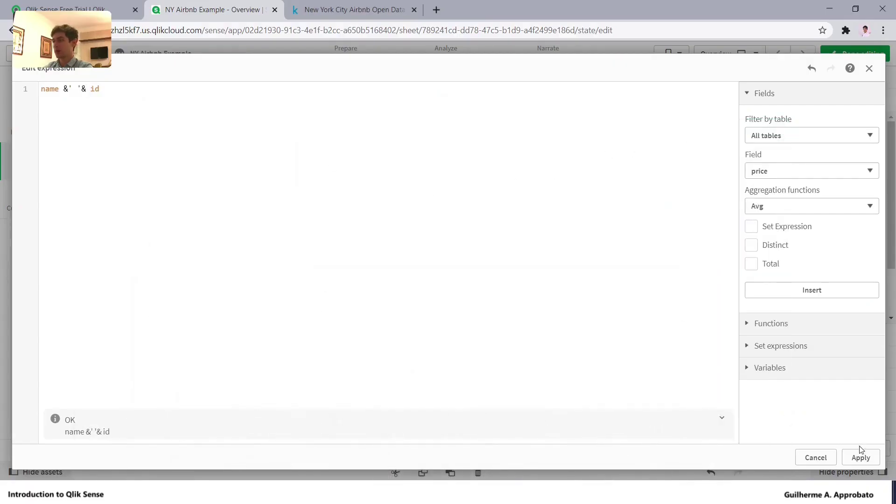
Switch back to Qlik Sense, apply the name &' '& id dimension expression, label it Name and finish editing the sheet.
{"action": "left_click", "coordinate": [861, 455]}
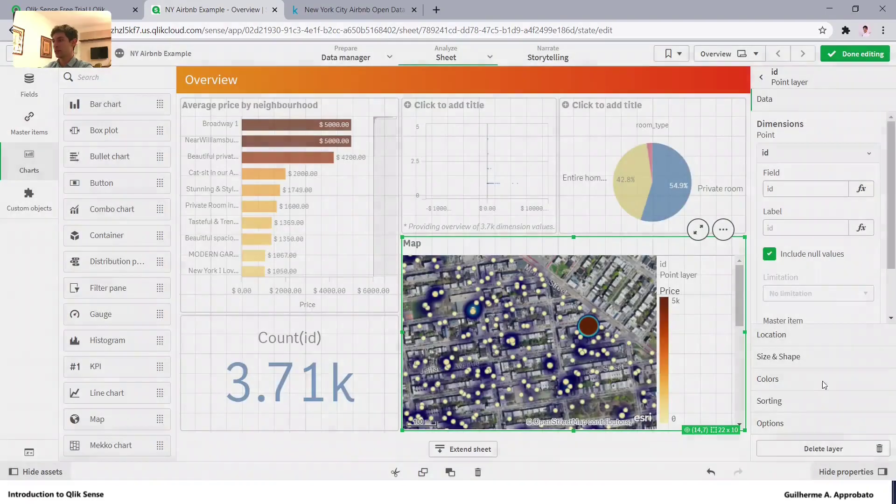
{"action": "left_click", "coordinate": [800, 229]}
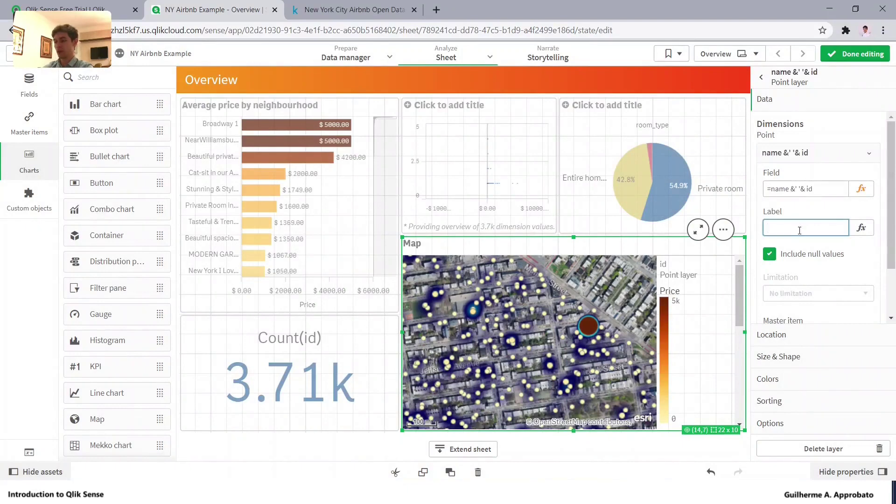
{"action": "type", "text": "Name"}
{"action": "key", "text": "Tab"}
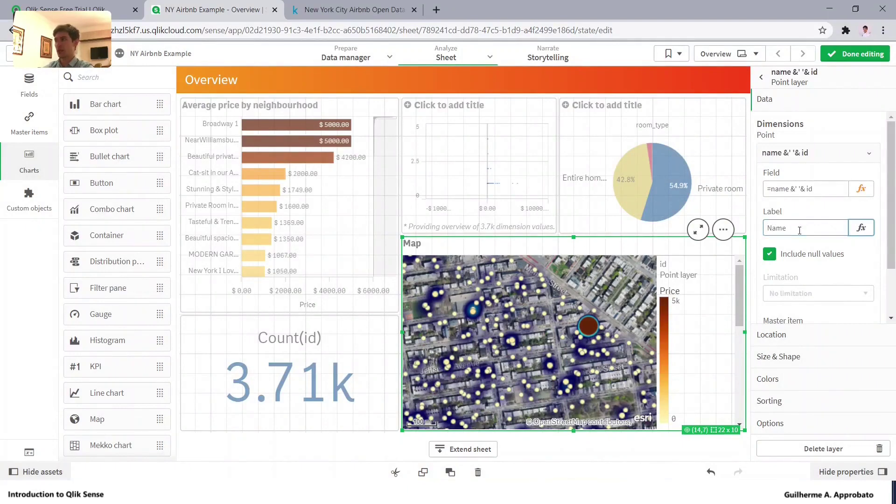
{"action": "left_click", "coordinate": [863, 55]}
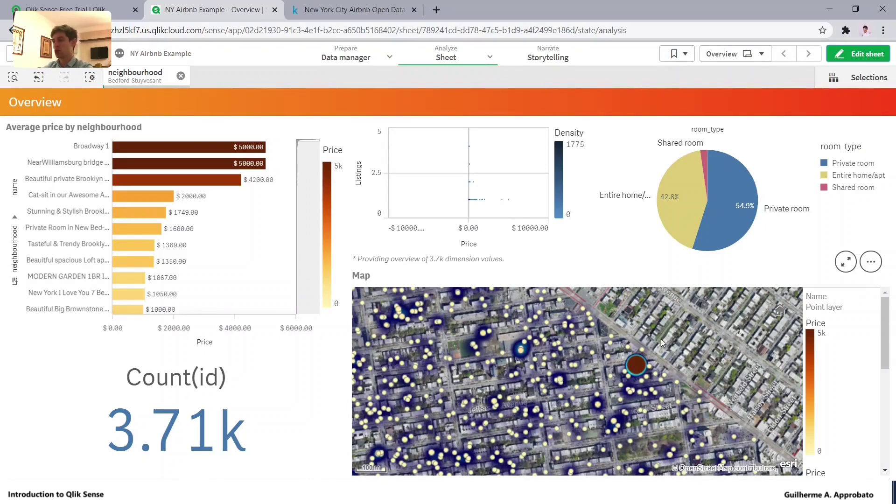
Examine the large dark listing point's details on the map and reset the map to its default extent.
{"action": "mouse_move", "coordinate": [640, 362]}
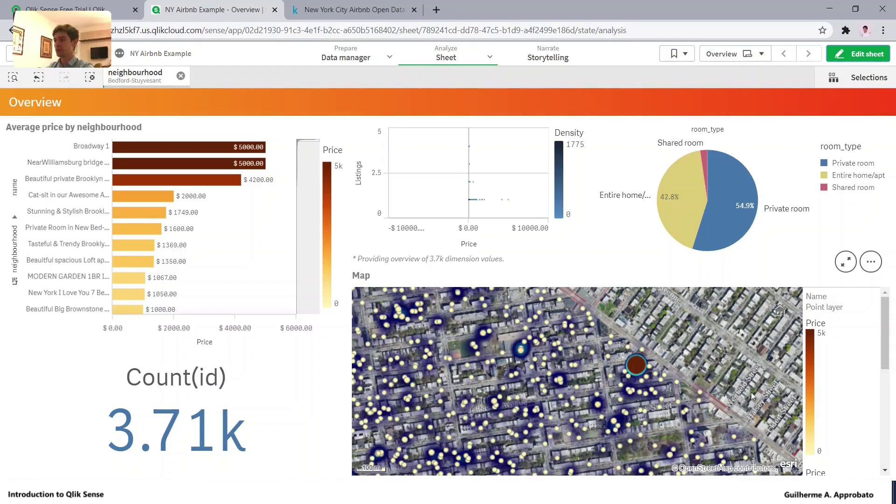
{"action": "left_click", "coordinate": [780, 312]}
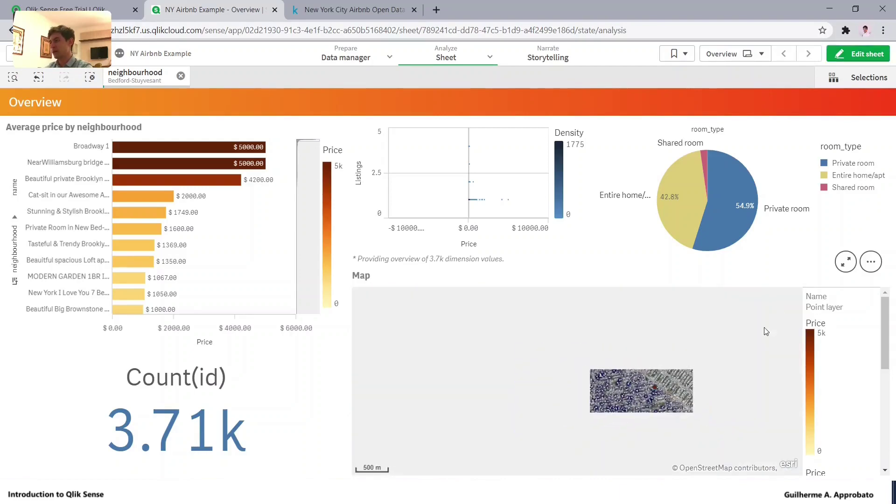